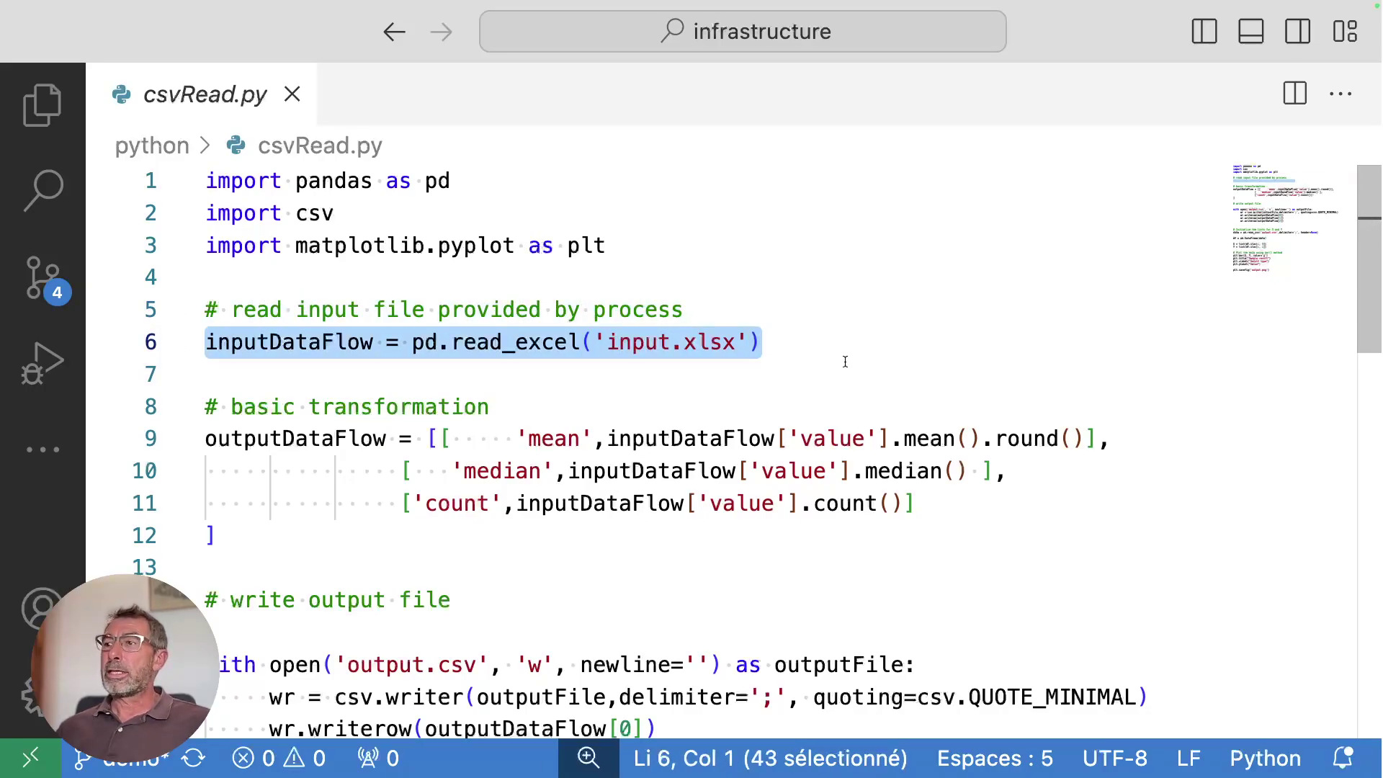
Examine the data transformation code in csvRead.py and highlight the code that opens output.csv.
scroll(844, 360, "down", 3)
scroll(701, 442, "down", 3)
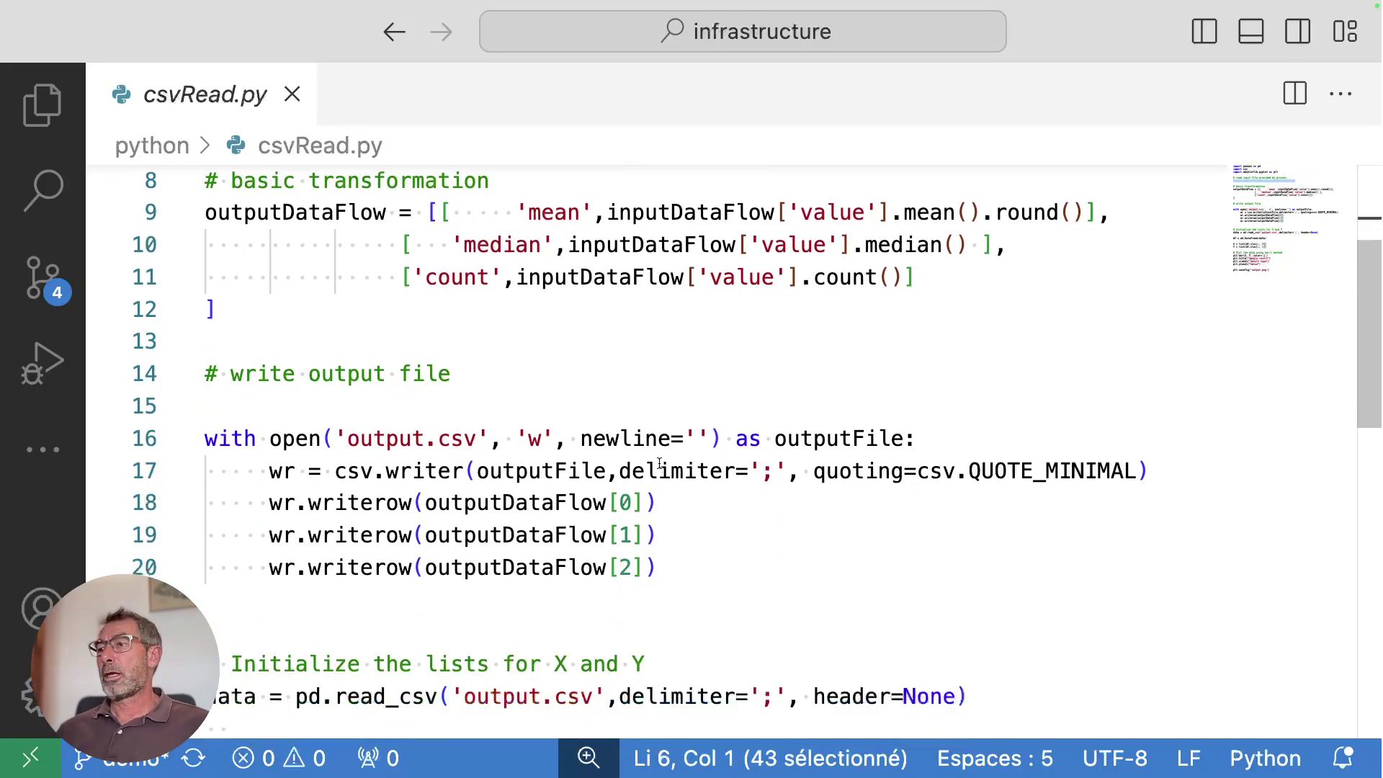
scroll(615, 495, "up", 4)
scroll(616, 495, "down", 2)
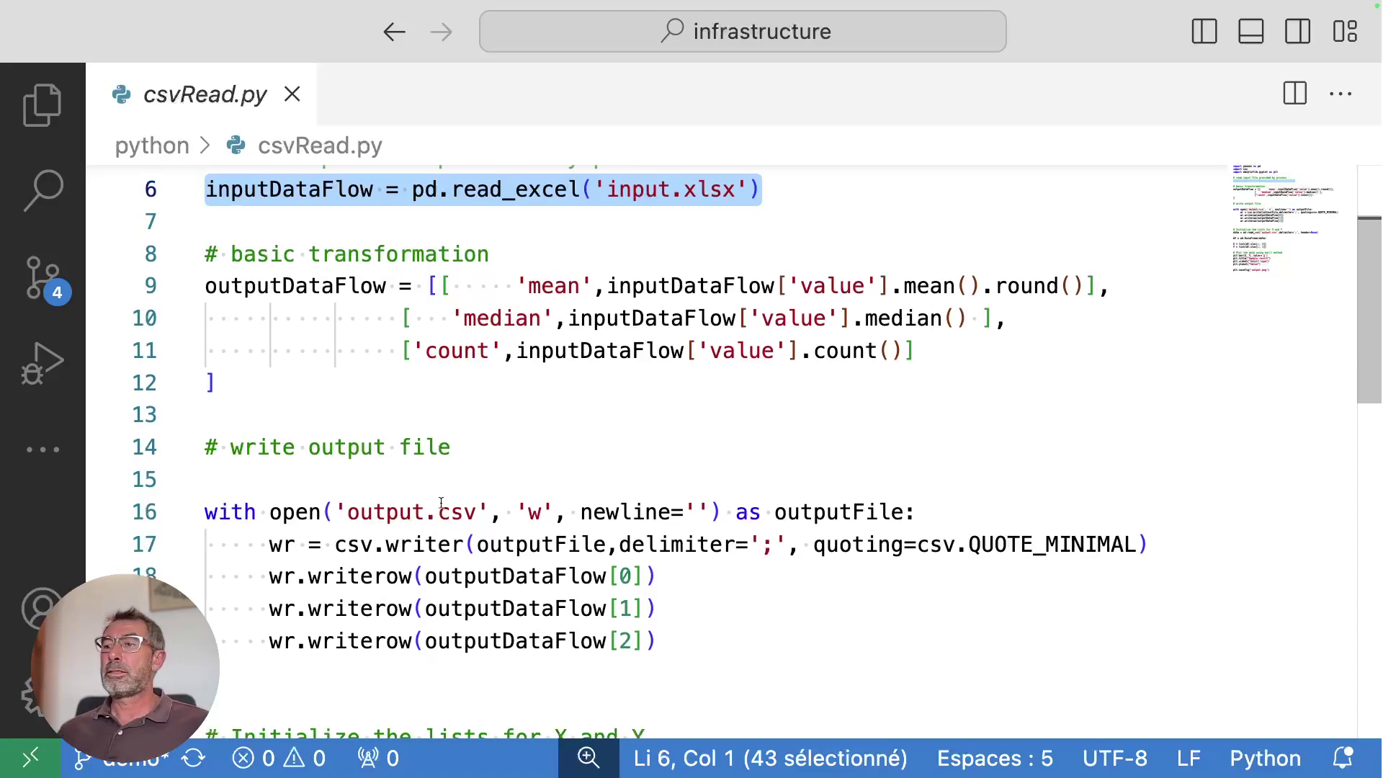
left_click_drag(490, 512, 206, 510)
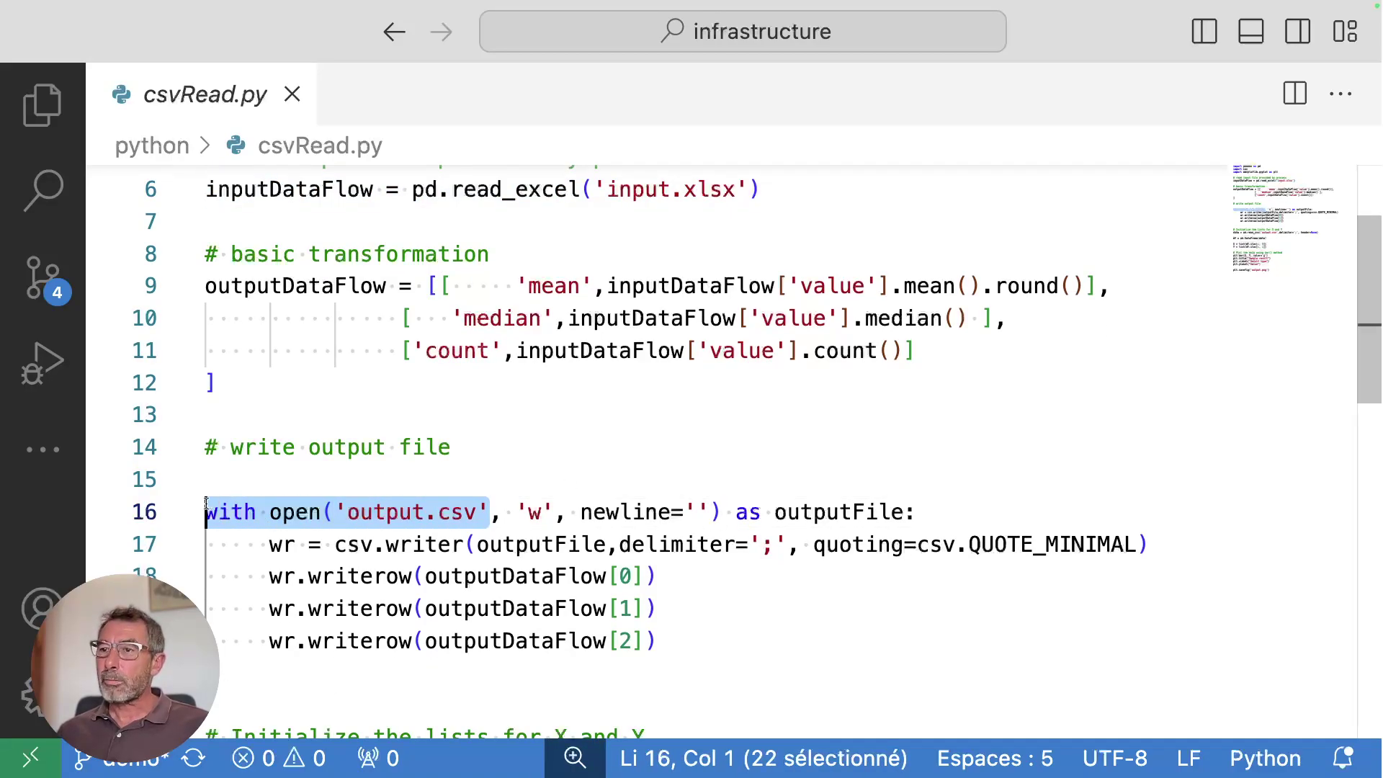
Read through the chart plotting code at the end of csvRead.py and highlight the plt.savefig('output.png') line.
scroll(567, 437, "down", 4)
scroll(567, 438, "down", 5)
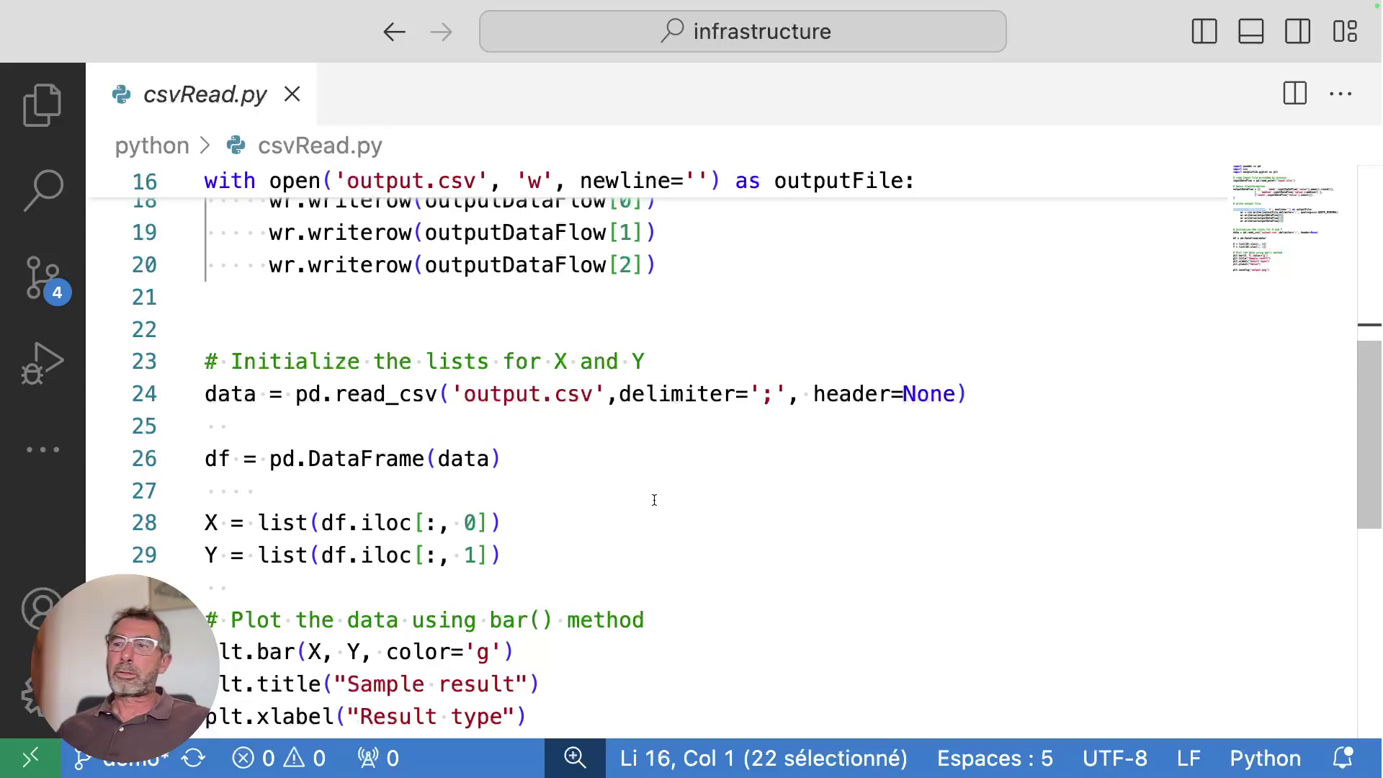
scroll(650, 493, "down", 2)
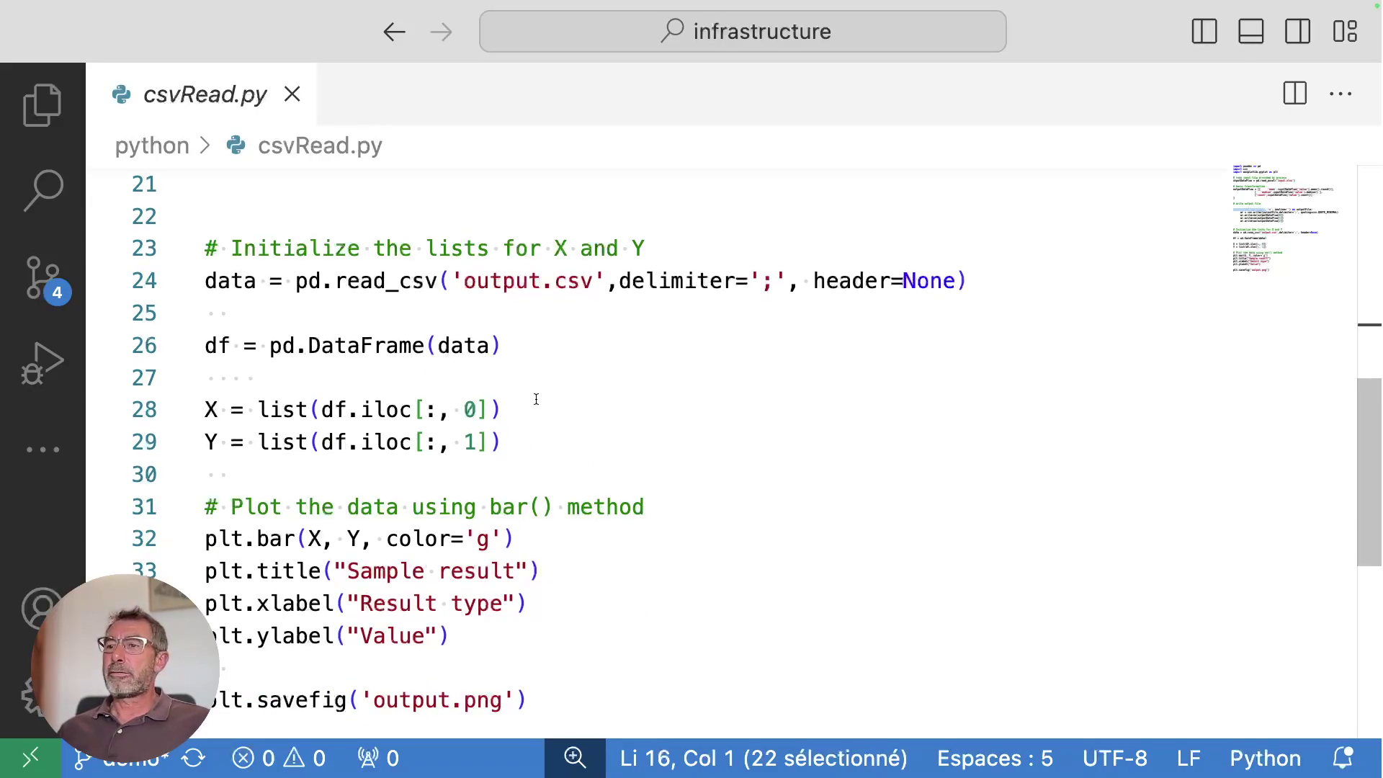
scroll(609, 549, "down", 5)
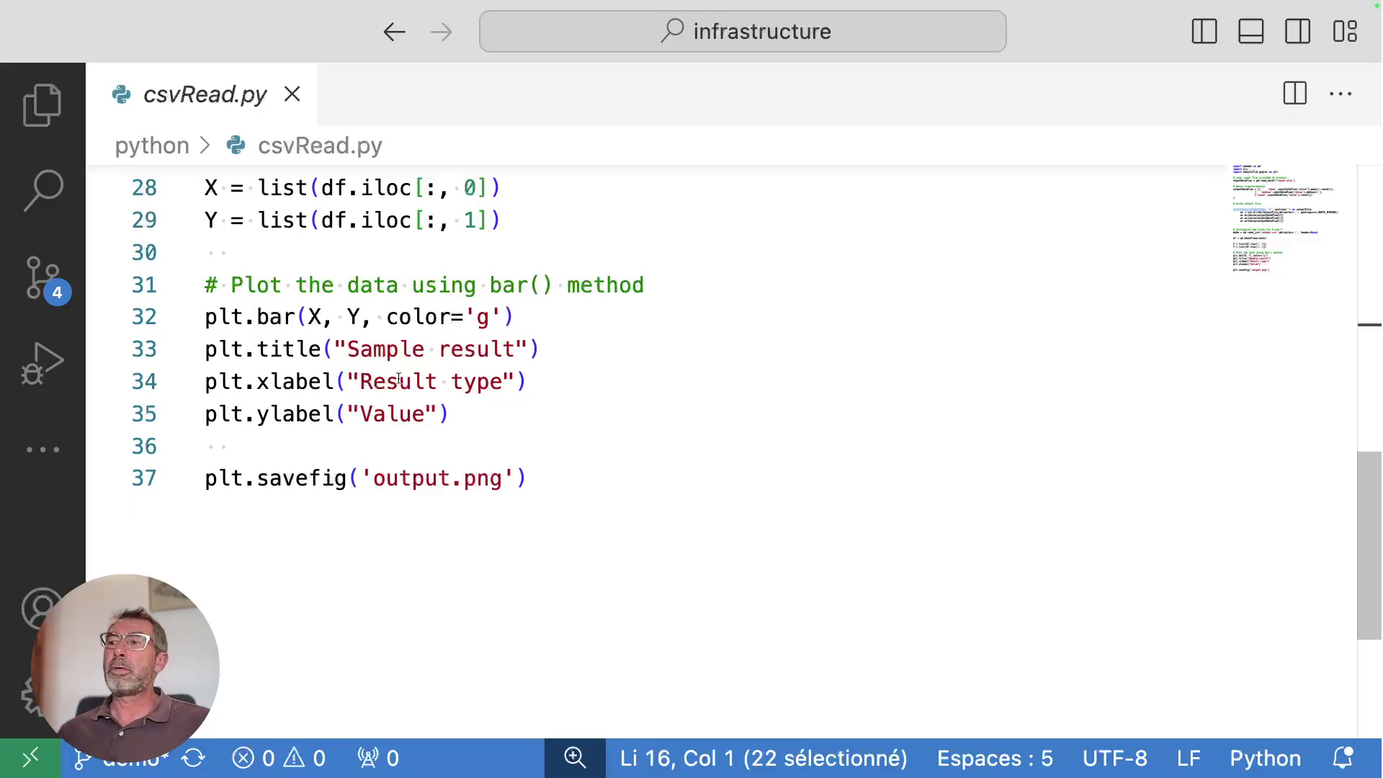
scroll(624, 394, "up", 5)
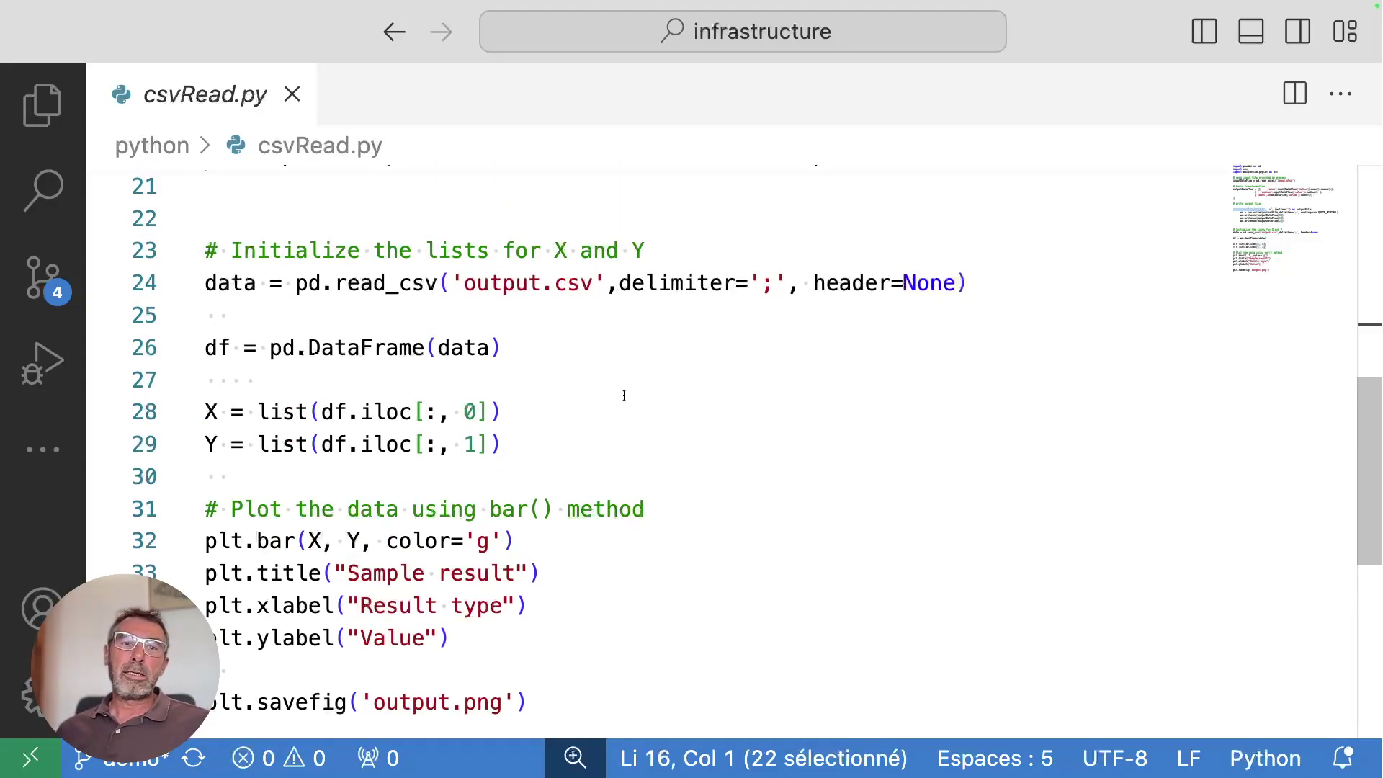
scroll(646, 407, "down", 3)
scroll(646, 410, "up", 1)
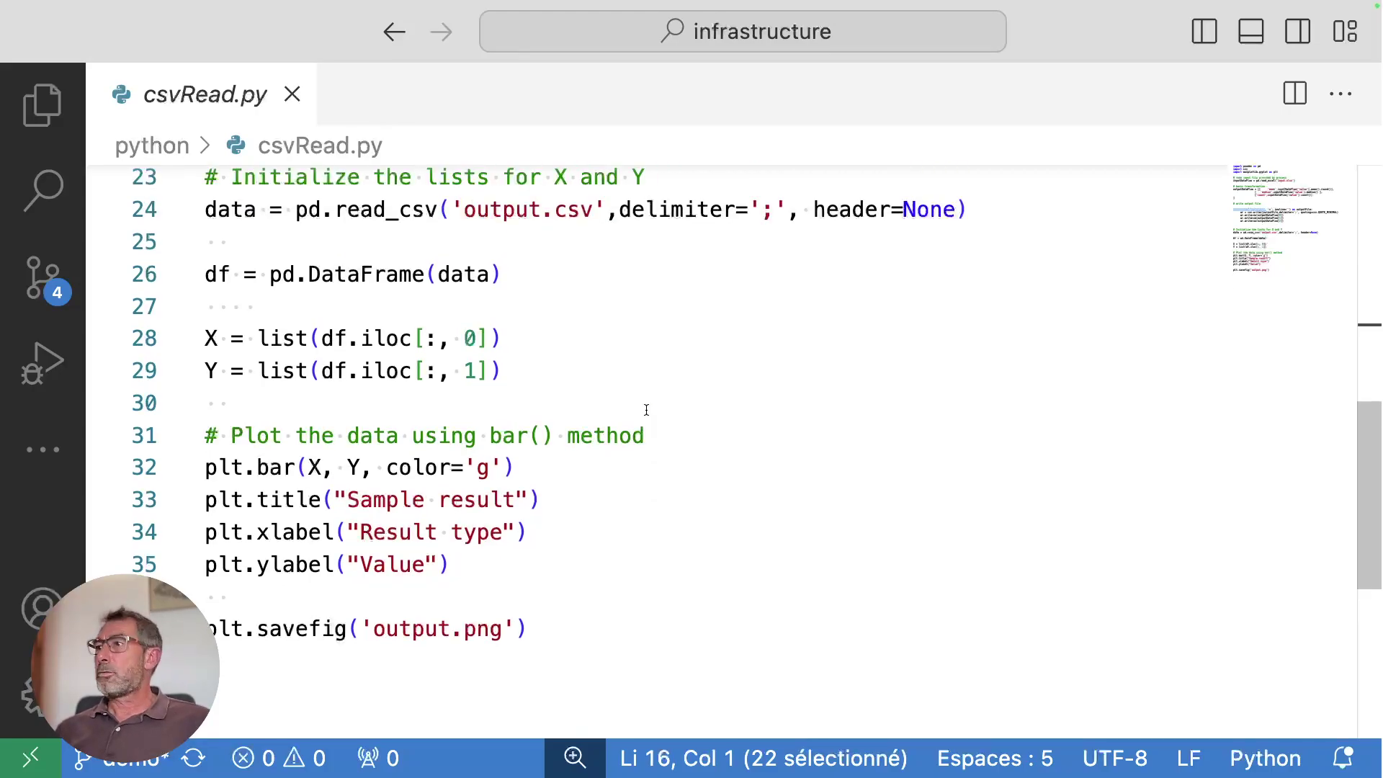
scroll(737, 437, "down", 5)
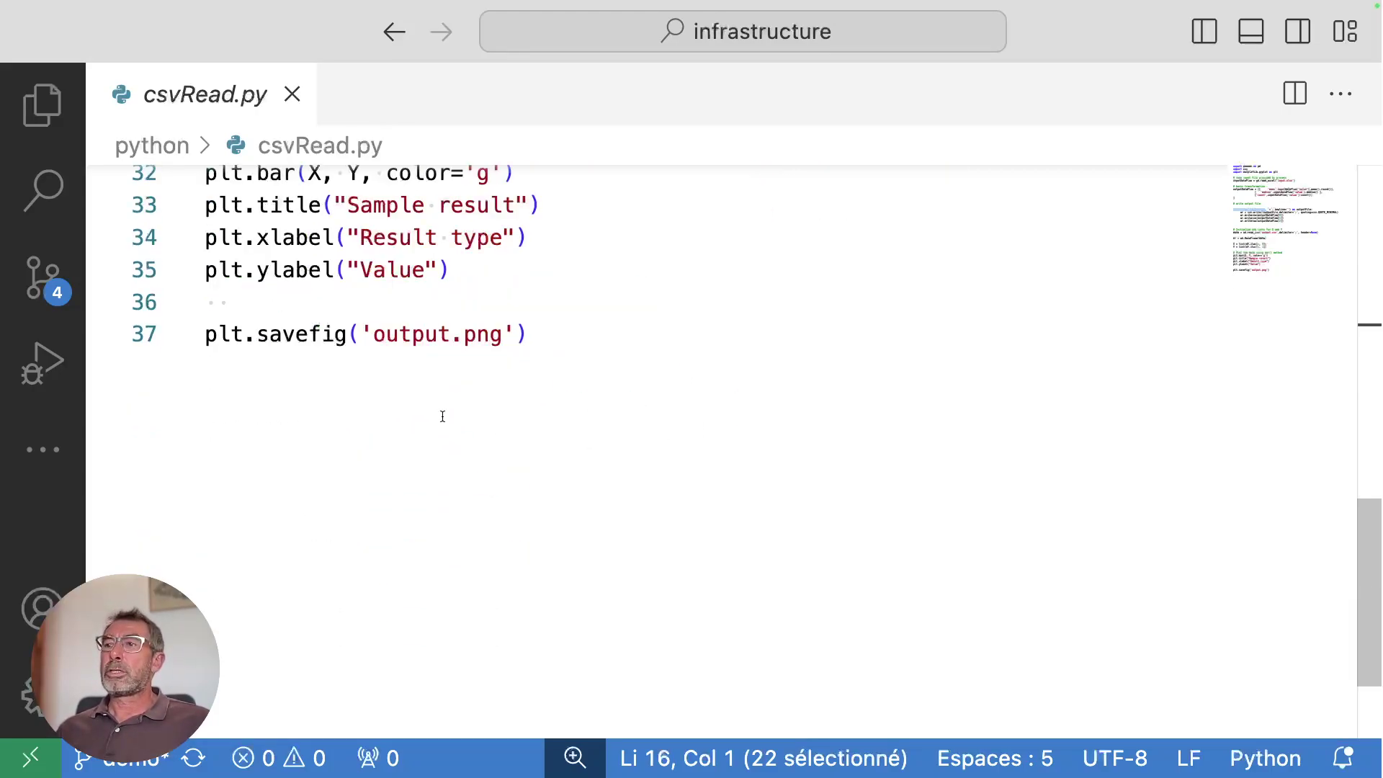
left_click_drag(526, 334, 204, 331)
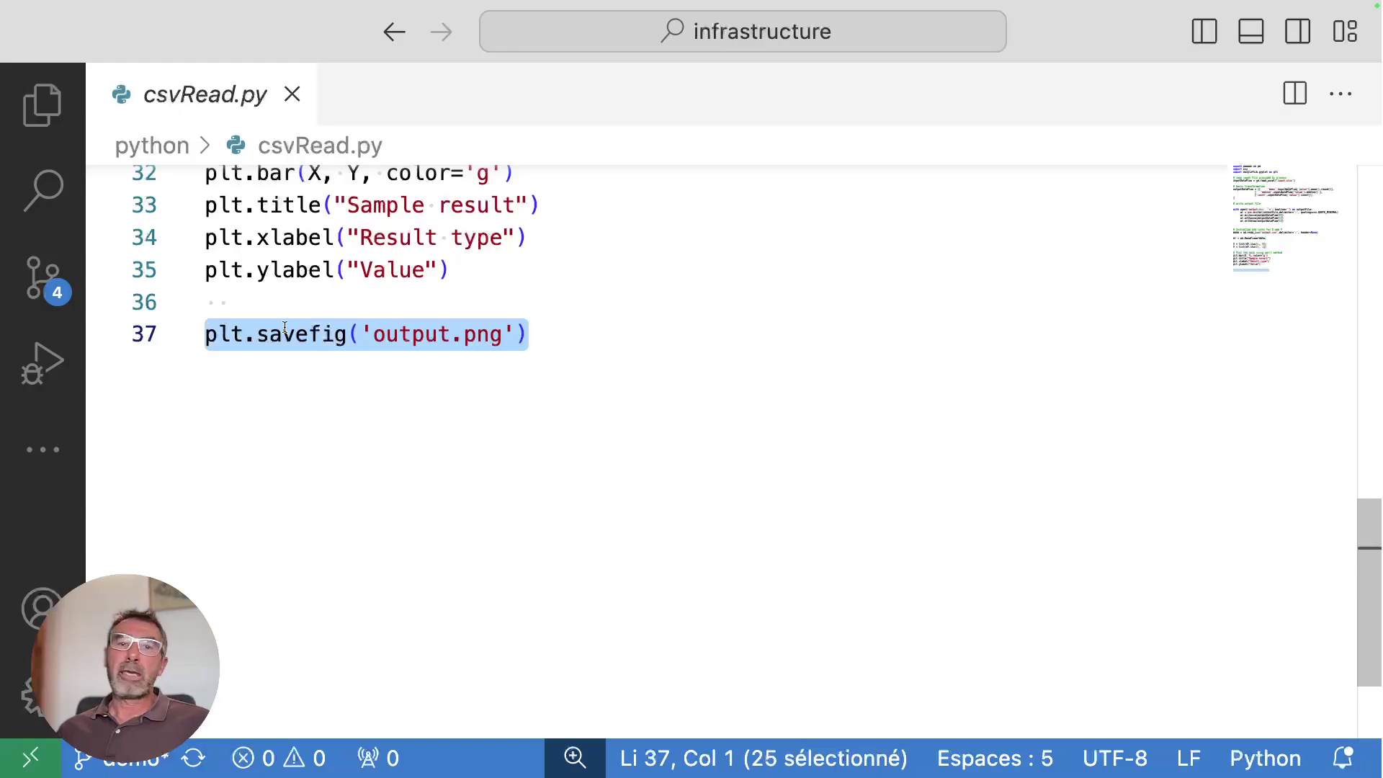
left_click(628, 351)
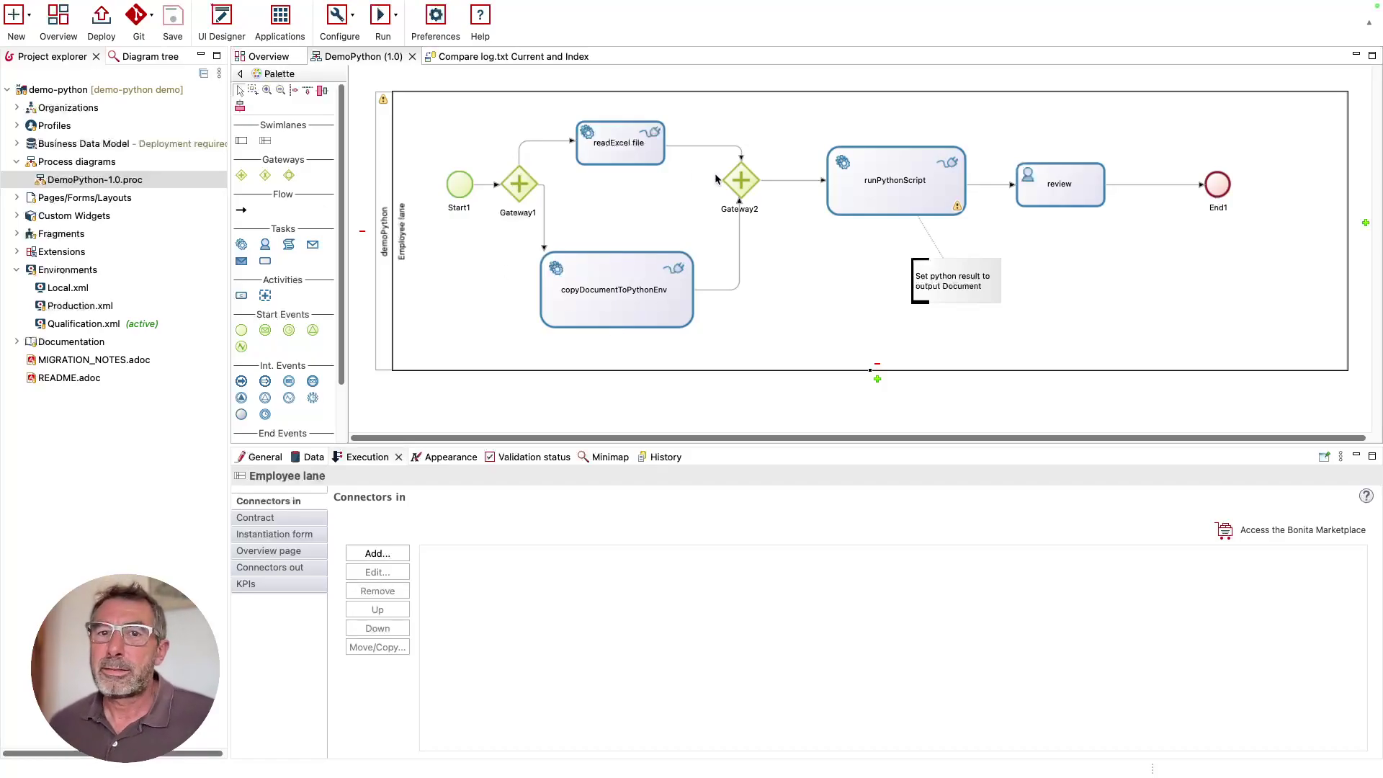
In Bonita Studio, inspect the readExcel file task and the inputData entry among the process documents in the DemoPython diagram.
left_click(605, 141)
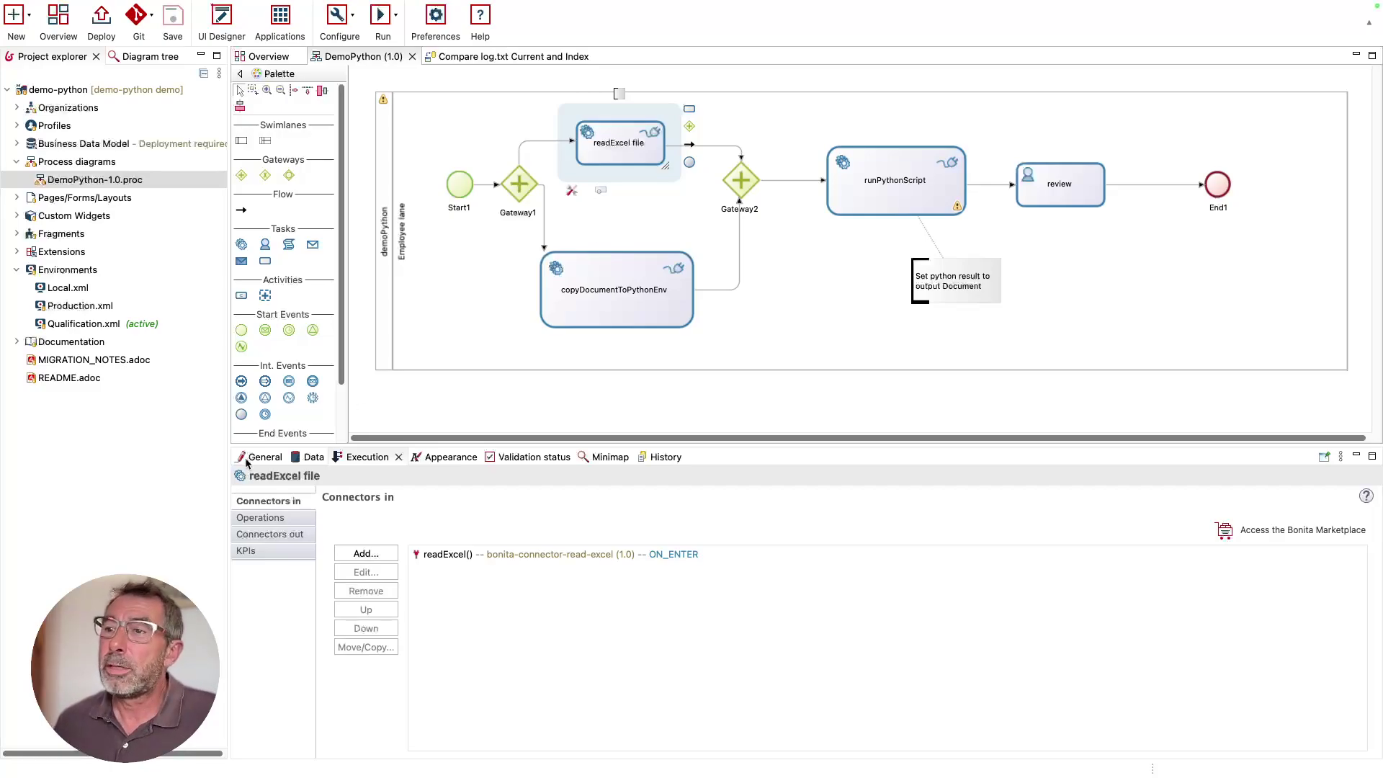
left_click(435, 310)
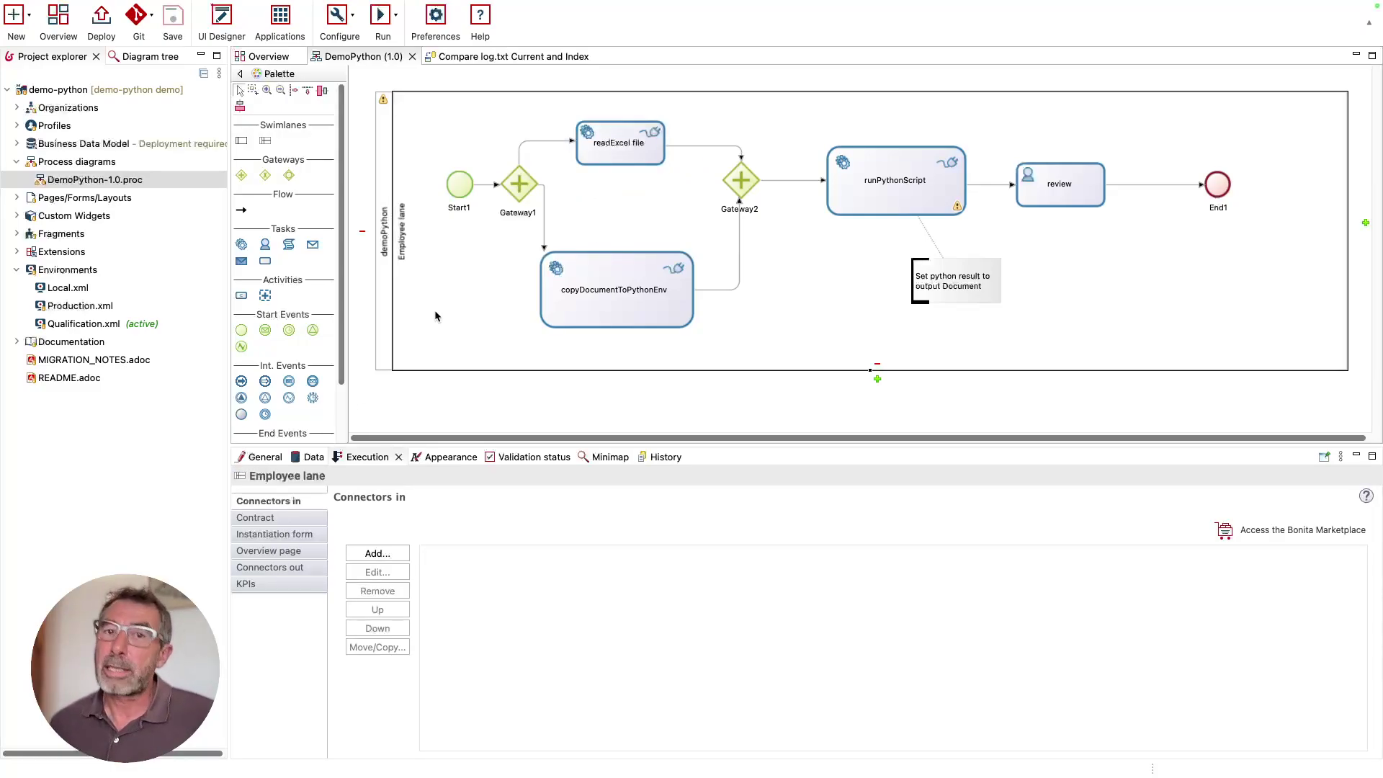
left_click(303, 458)
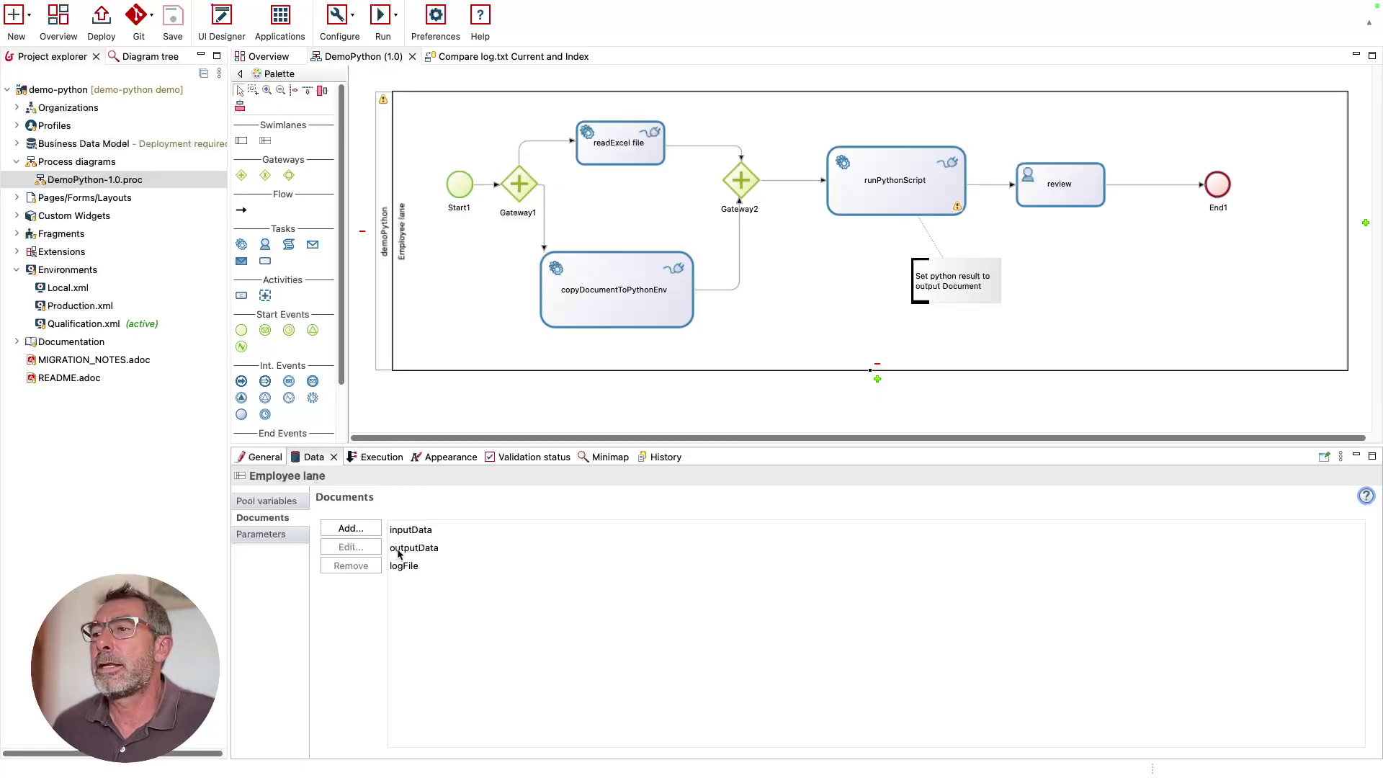
left_click(415, 532)
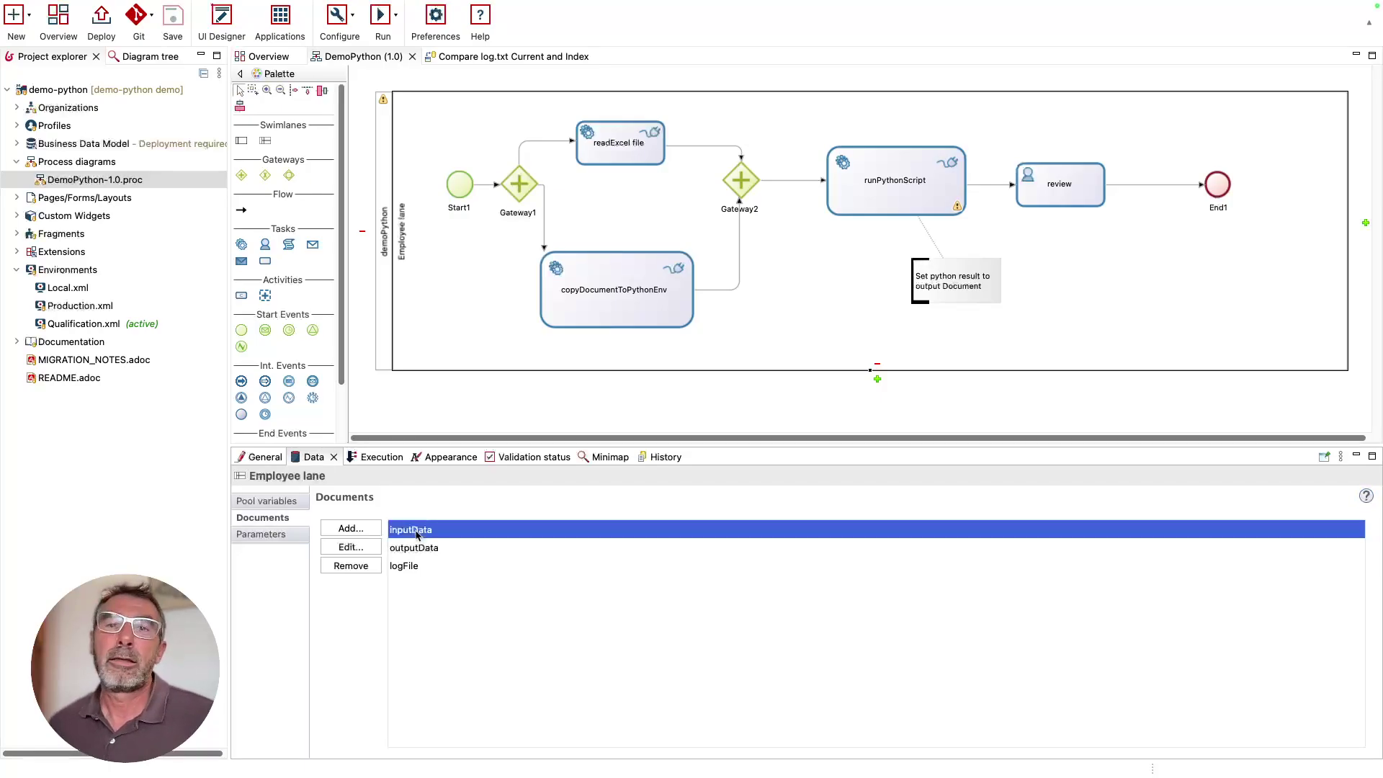
left_click(623, 165)
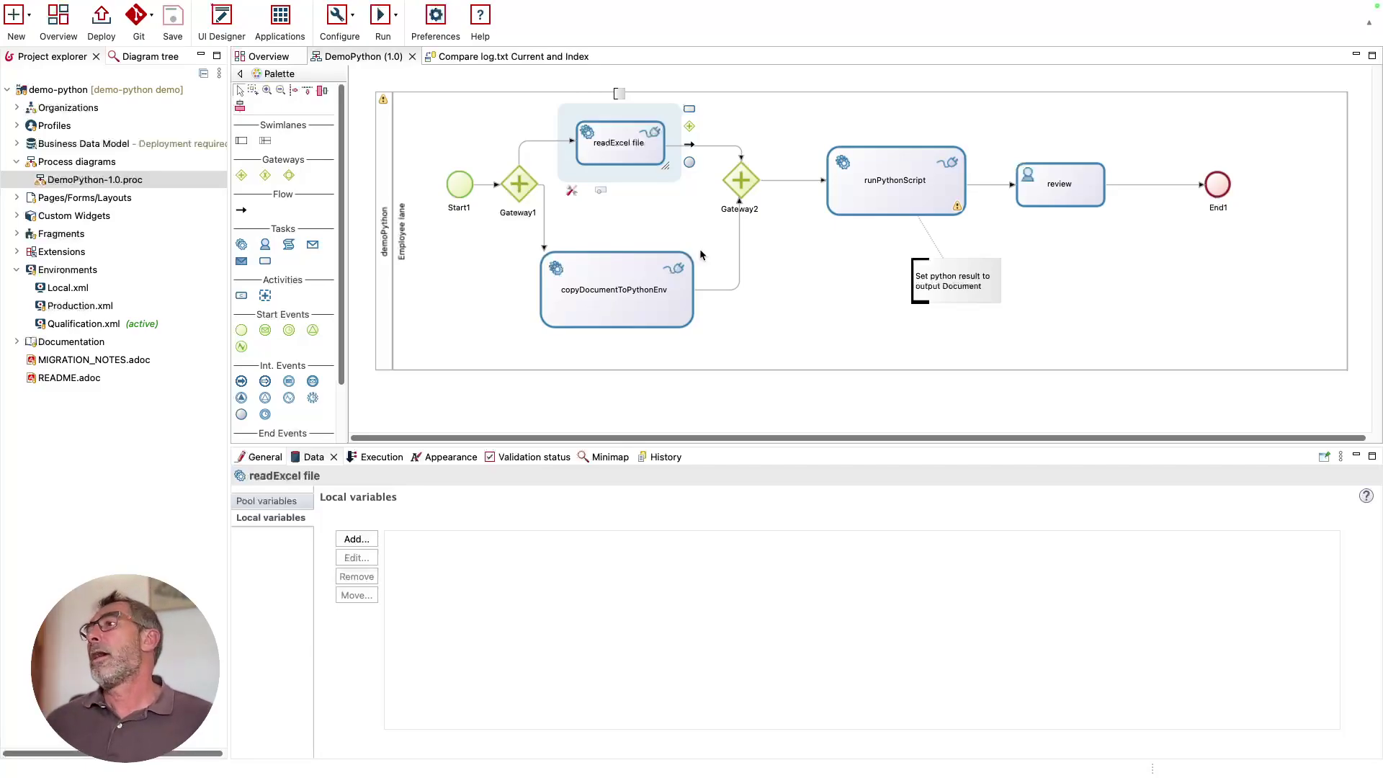
Review the run Python Script connector of the runPythonScript task, including its script expression, and leave without saving changes.
left_click(891, 202)
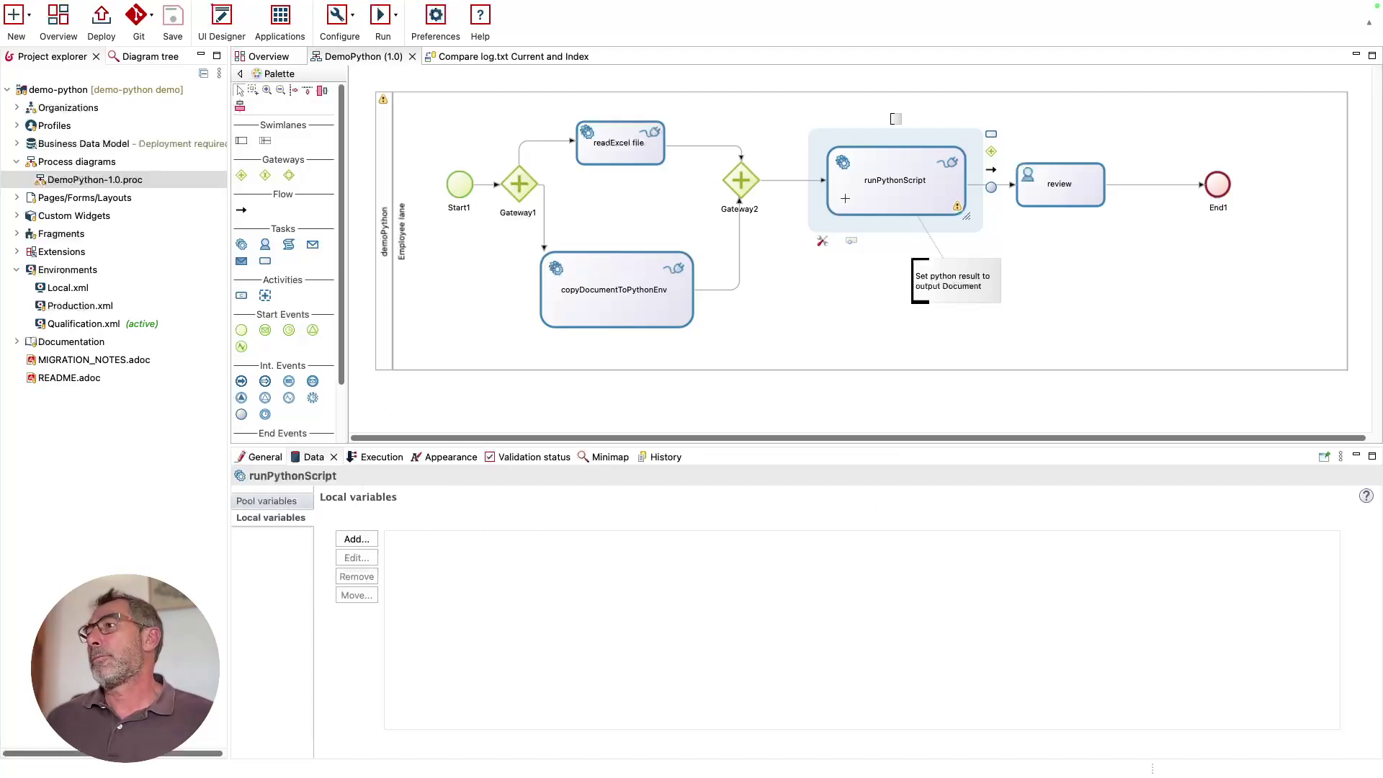
left_click(370, 458)
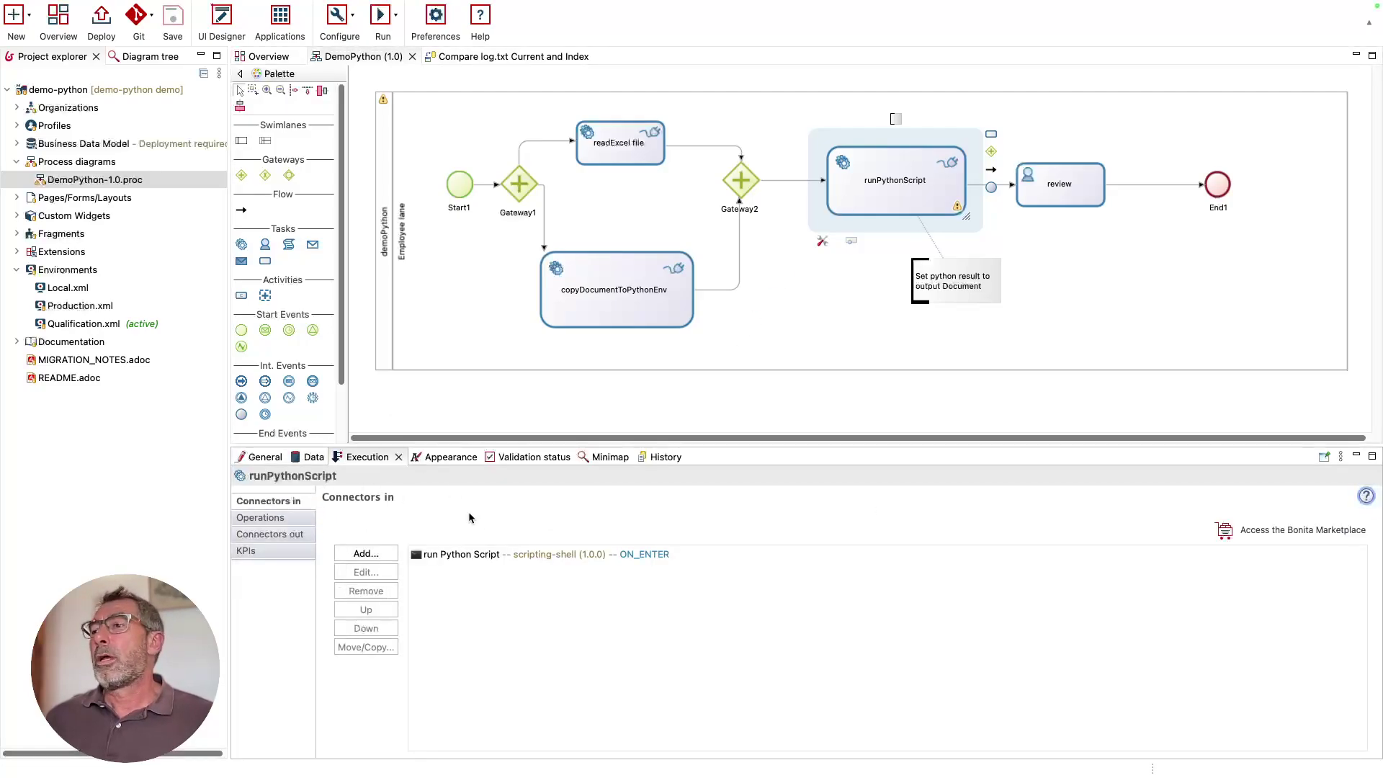
left_click(467, 556)
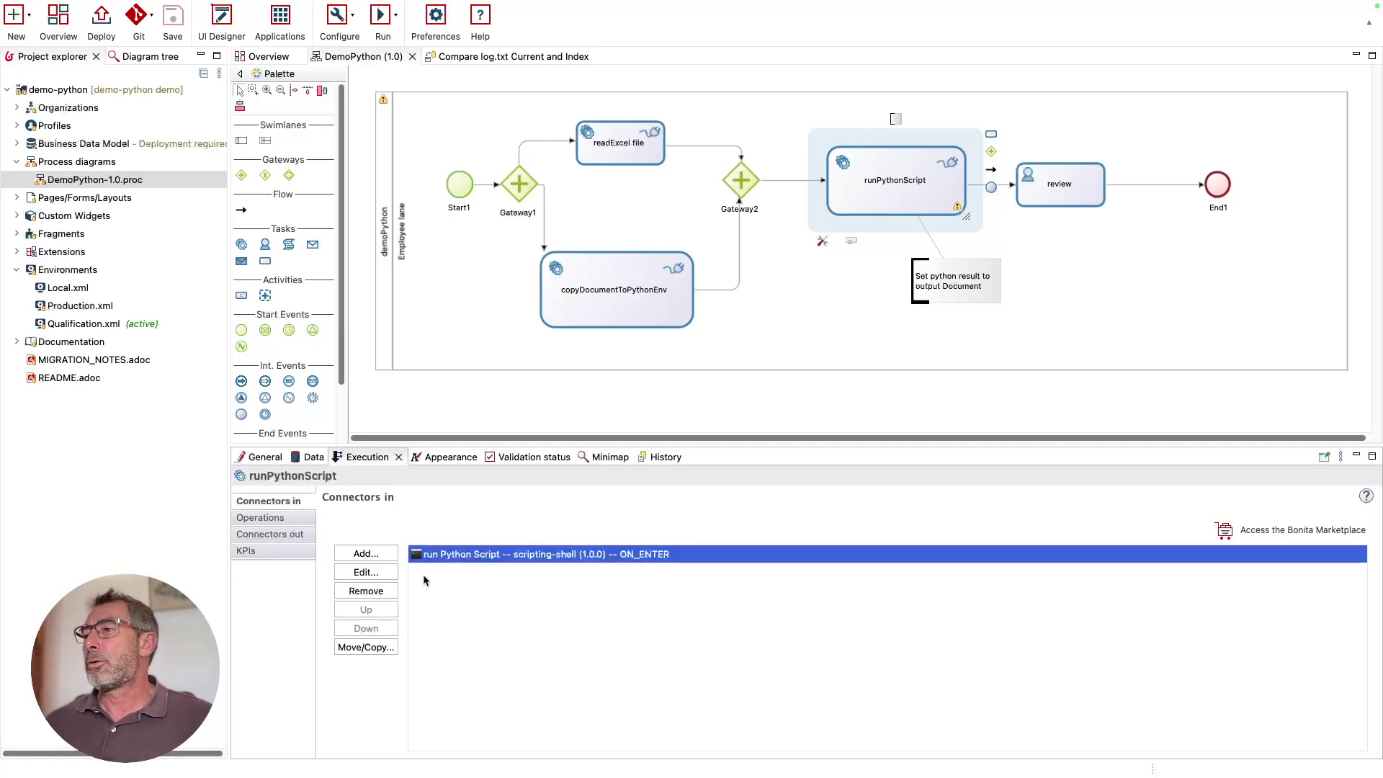
double_click(542, 555)
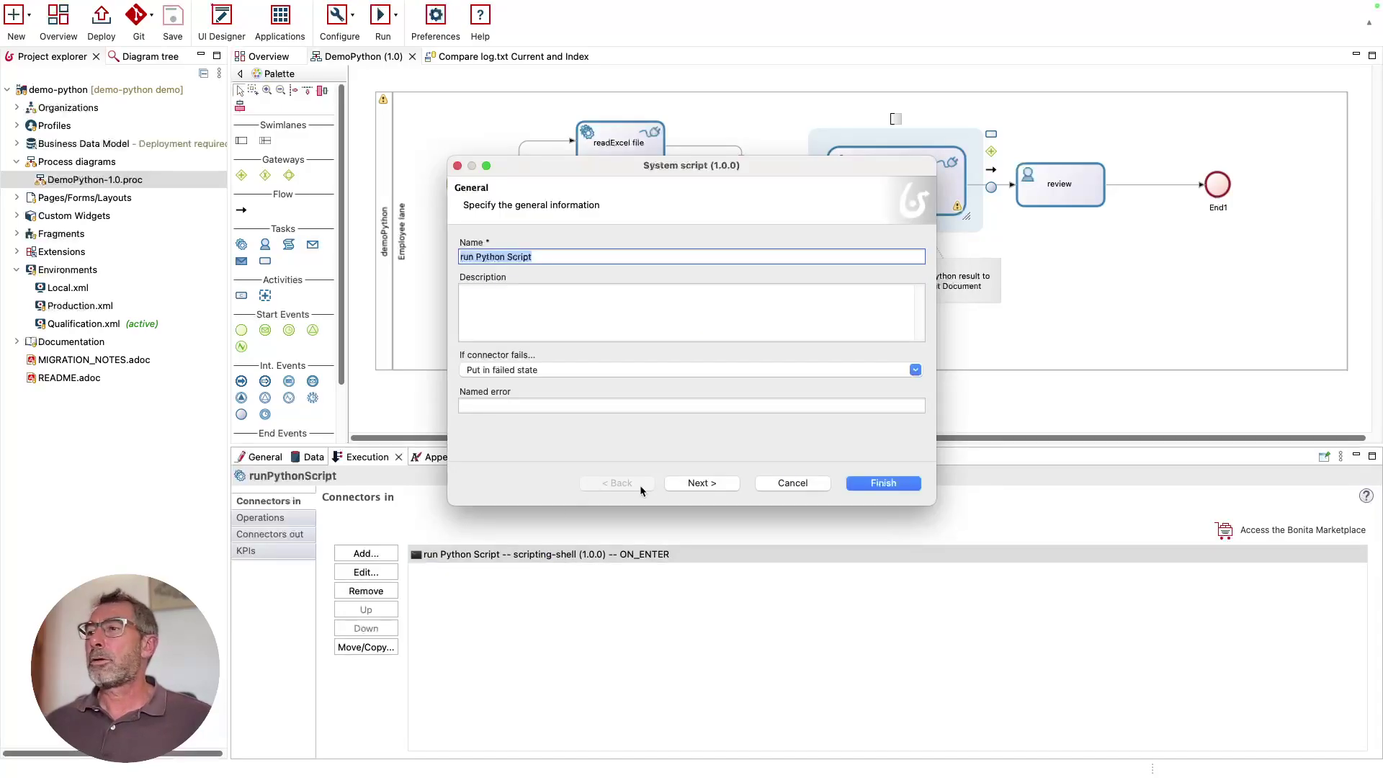
left_click(703, 483)
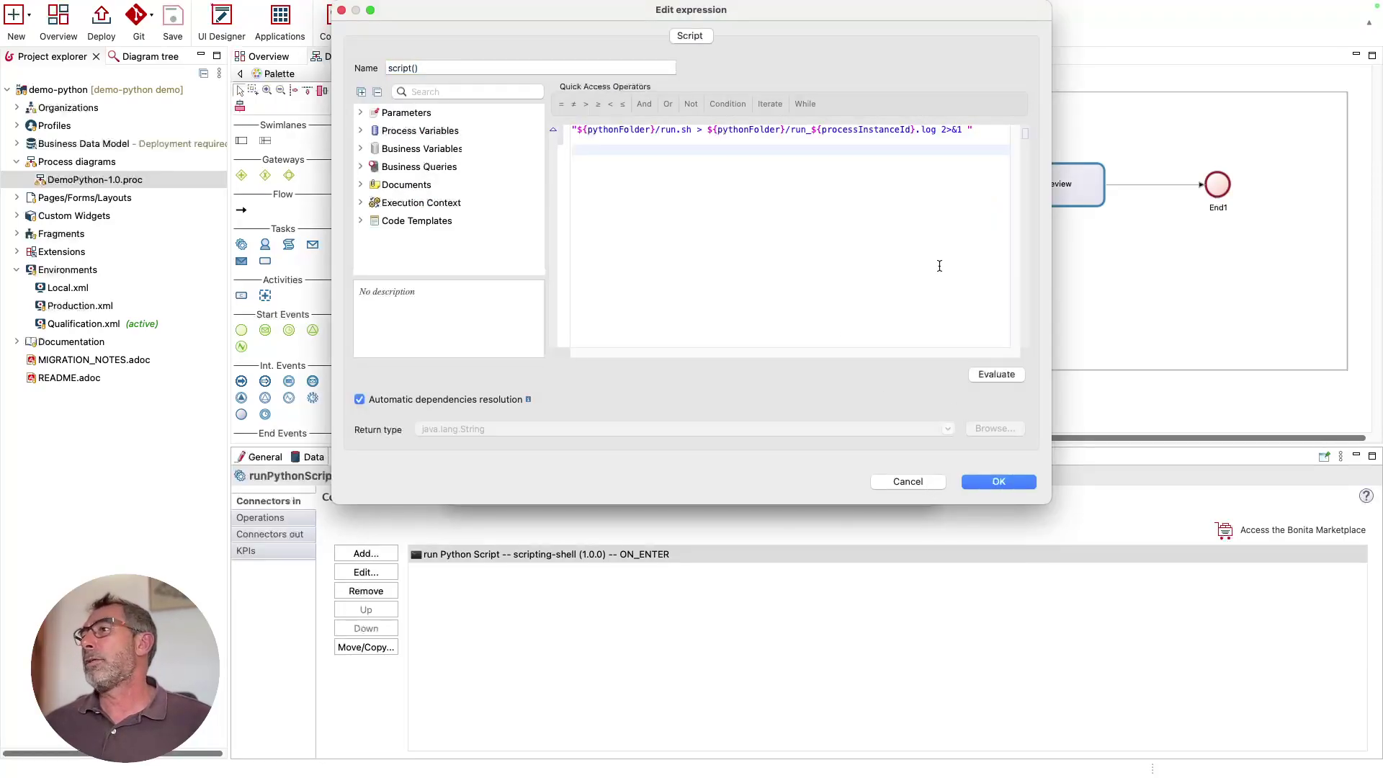
left_click(903, 482)
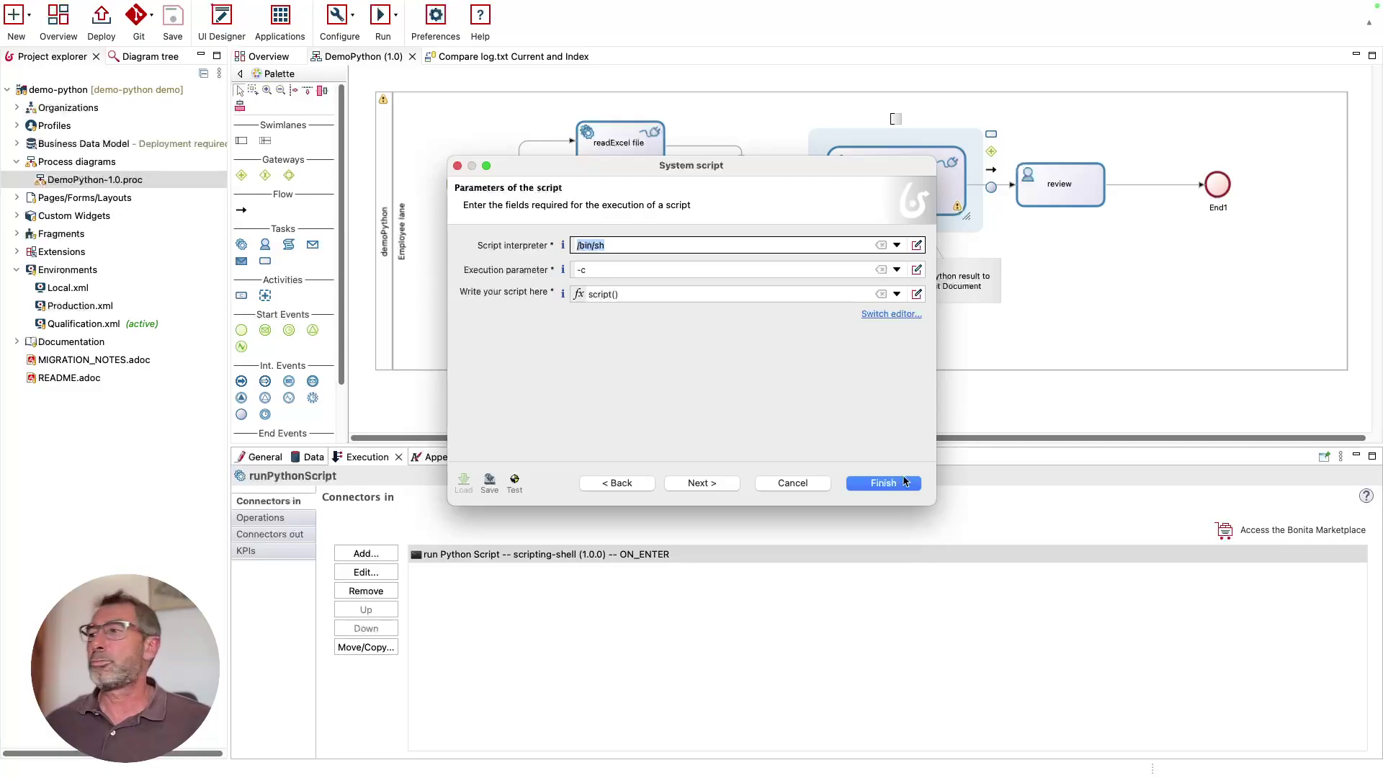
left_click(794, 482)
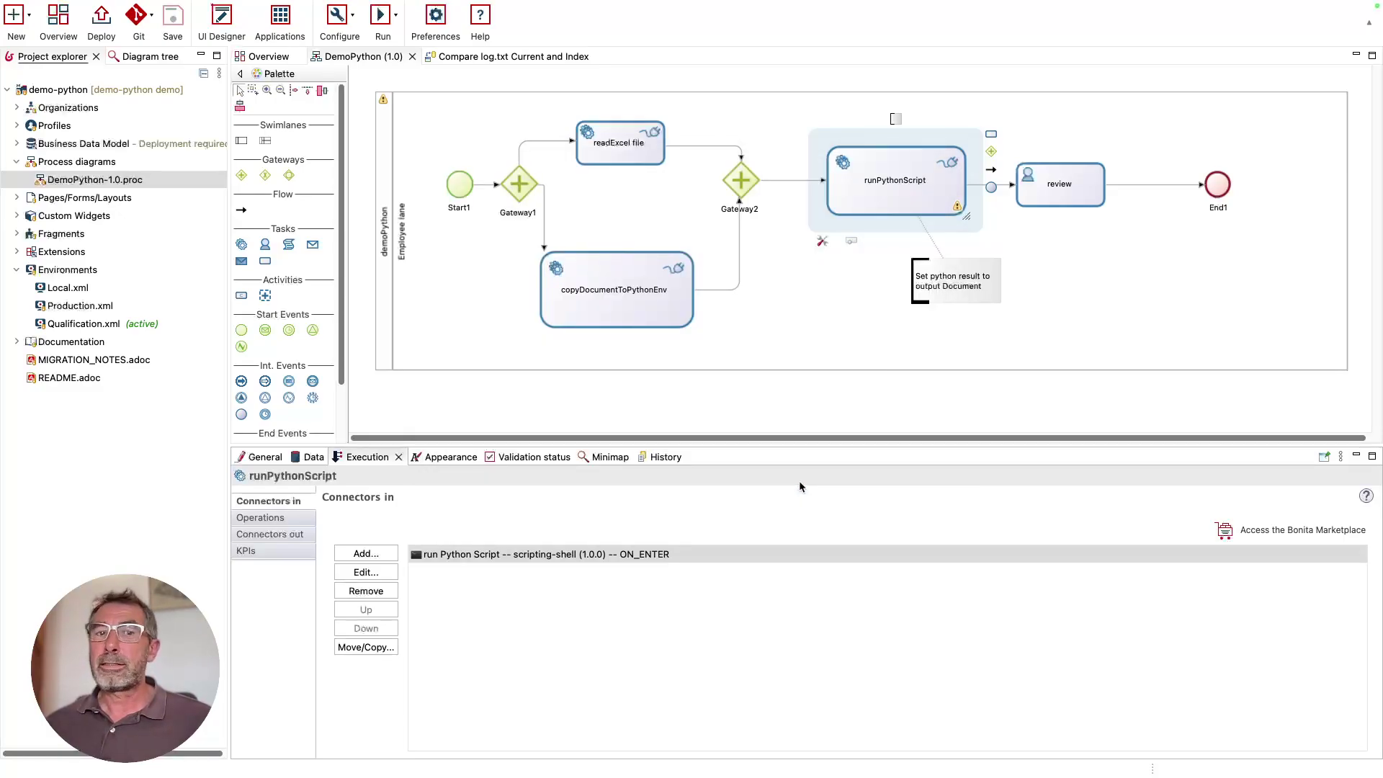
View the operations of the runPythonScript task and of the review task.
left_click(283, 518)
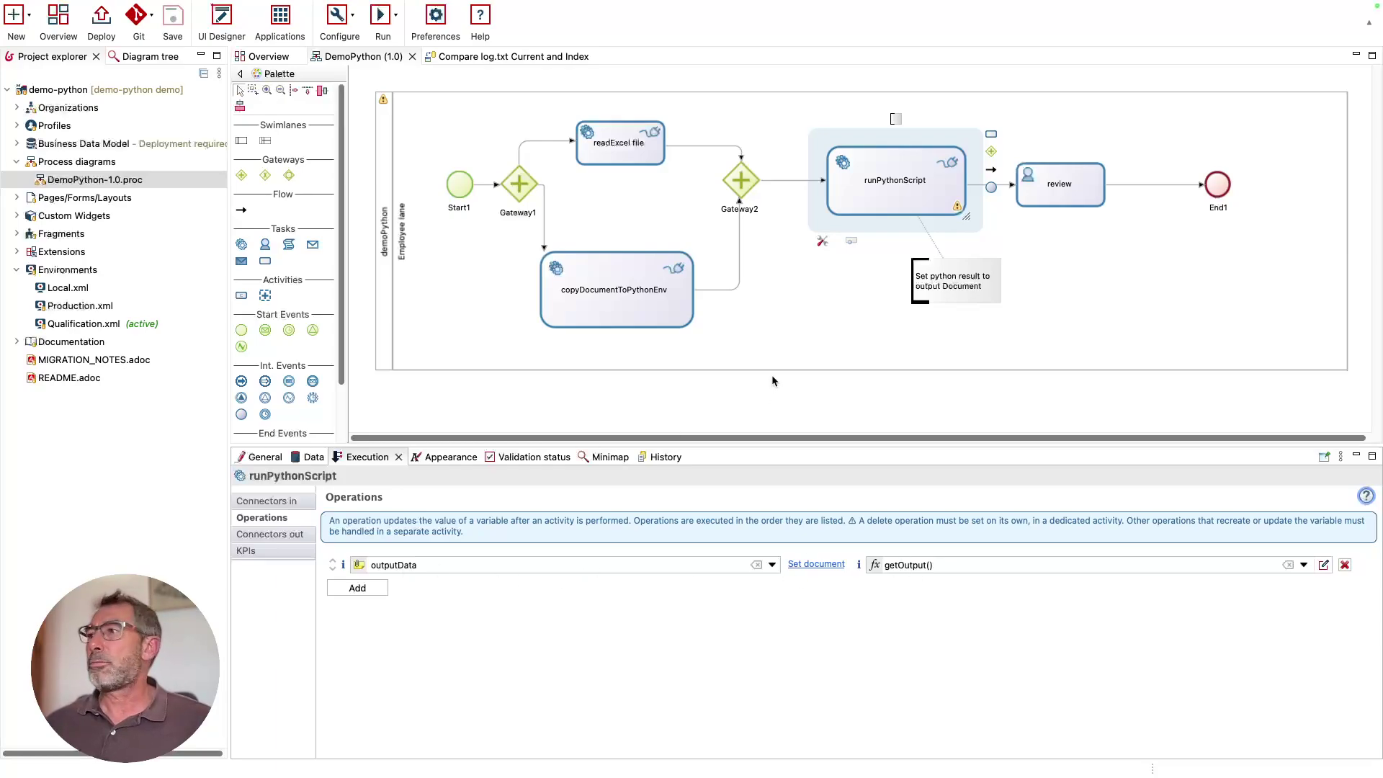
left_click(786, 353)
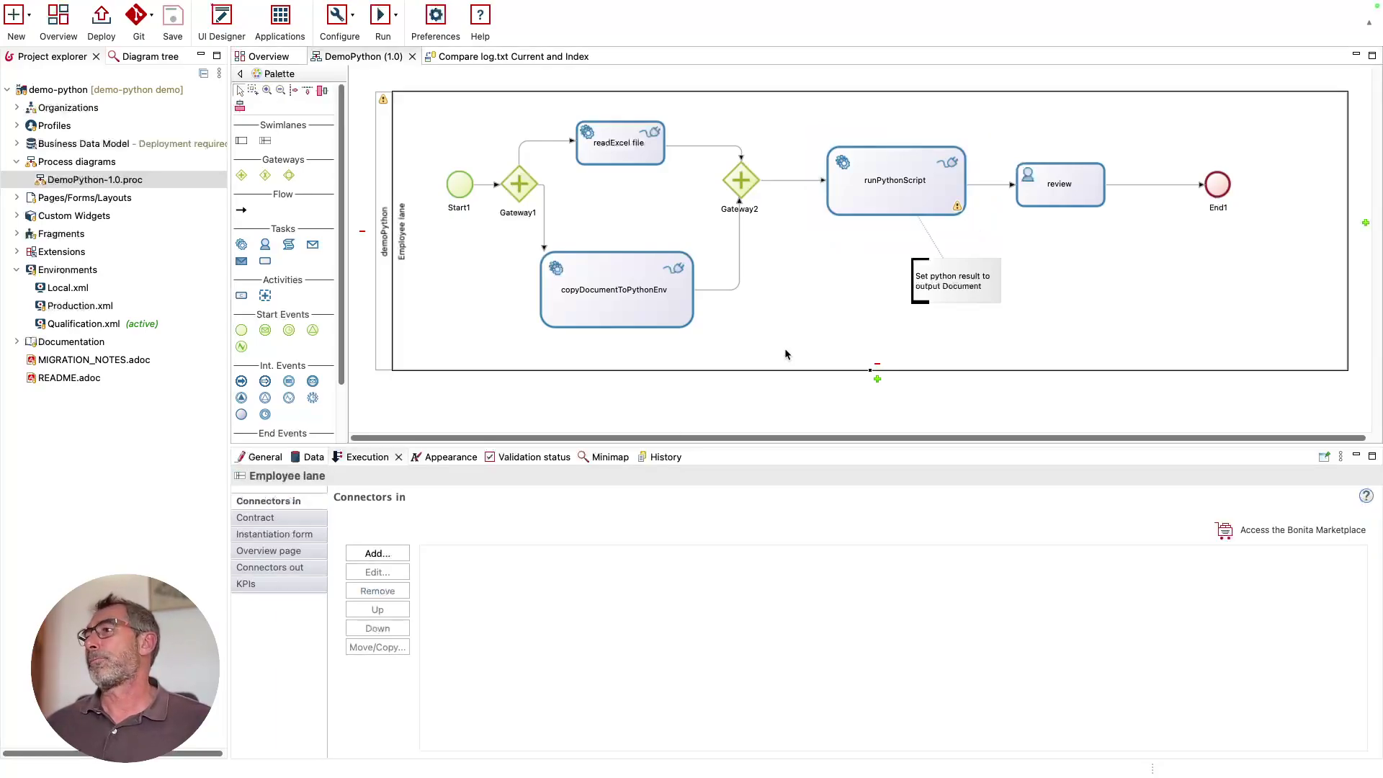
left_click(1046, 186)
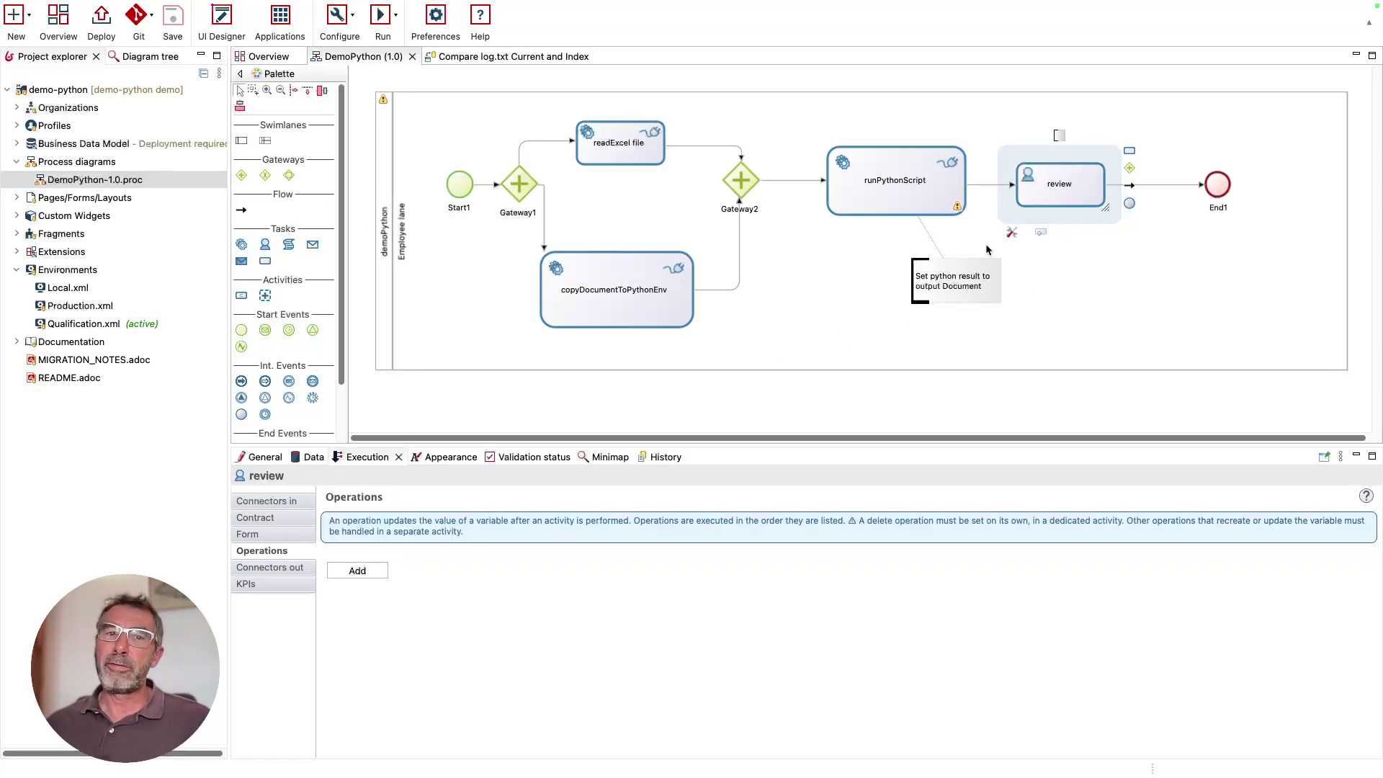
left_click(850, 321)
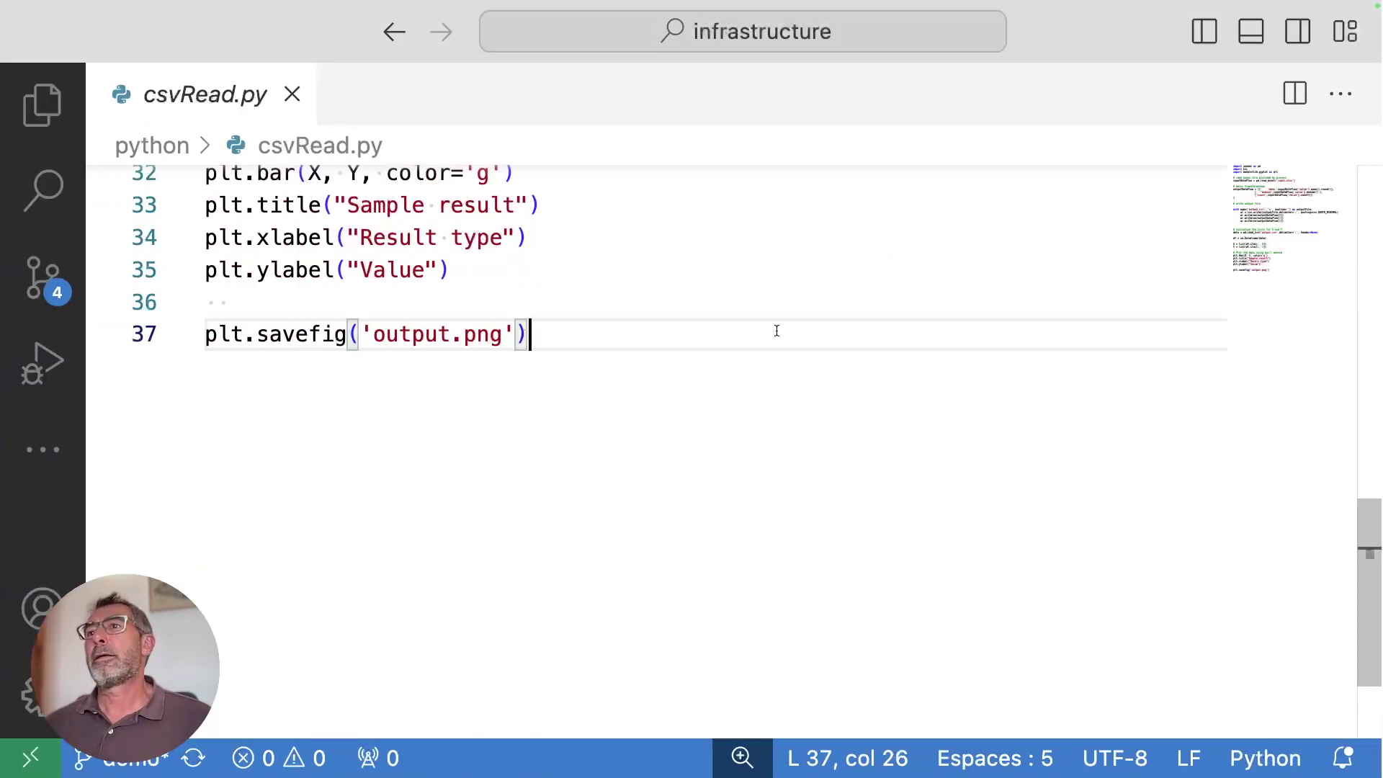
In Visual Studio Code, show the project files and open build.sh from the python folder.
left_click(42, 104)
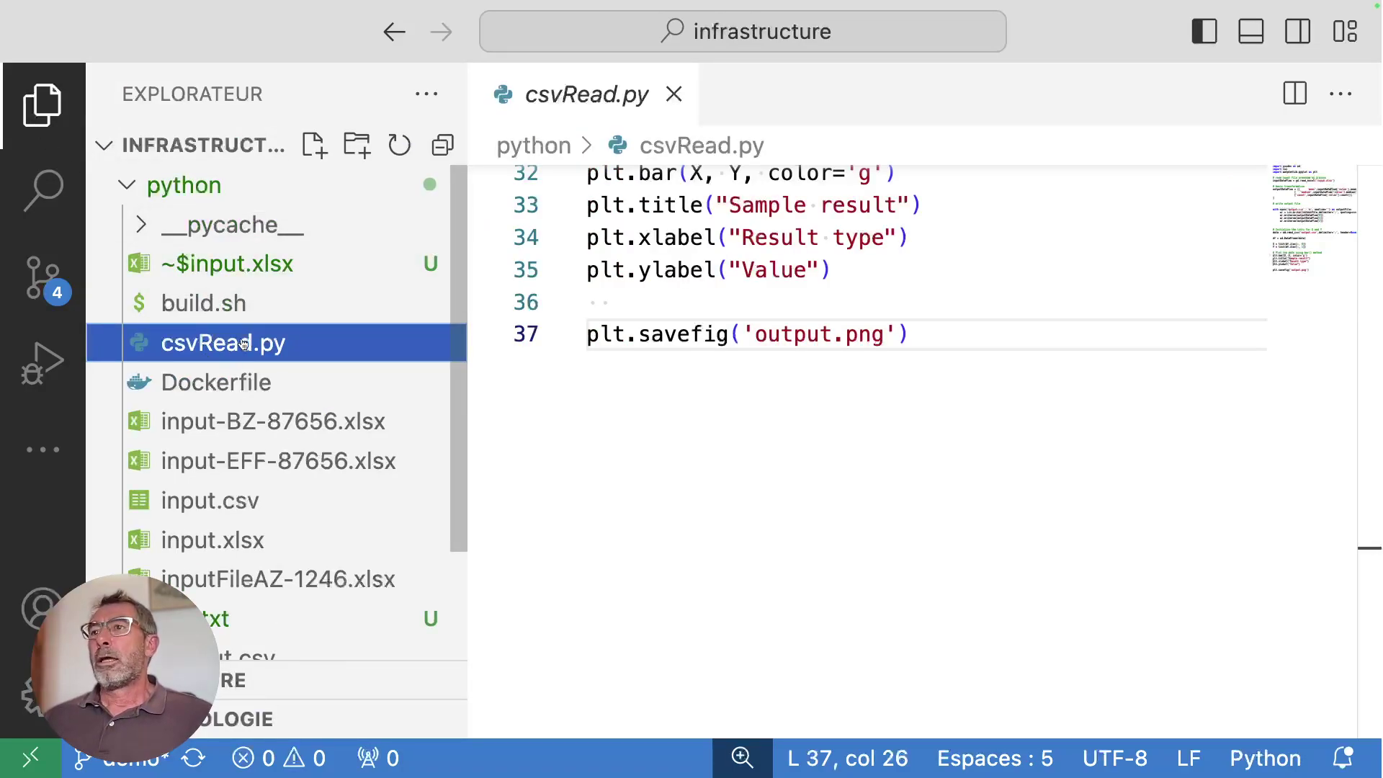
scroll(209, 324, "down", 1)
left_click(202, 266)
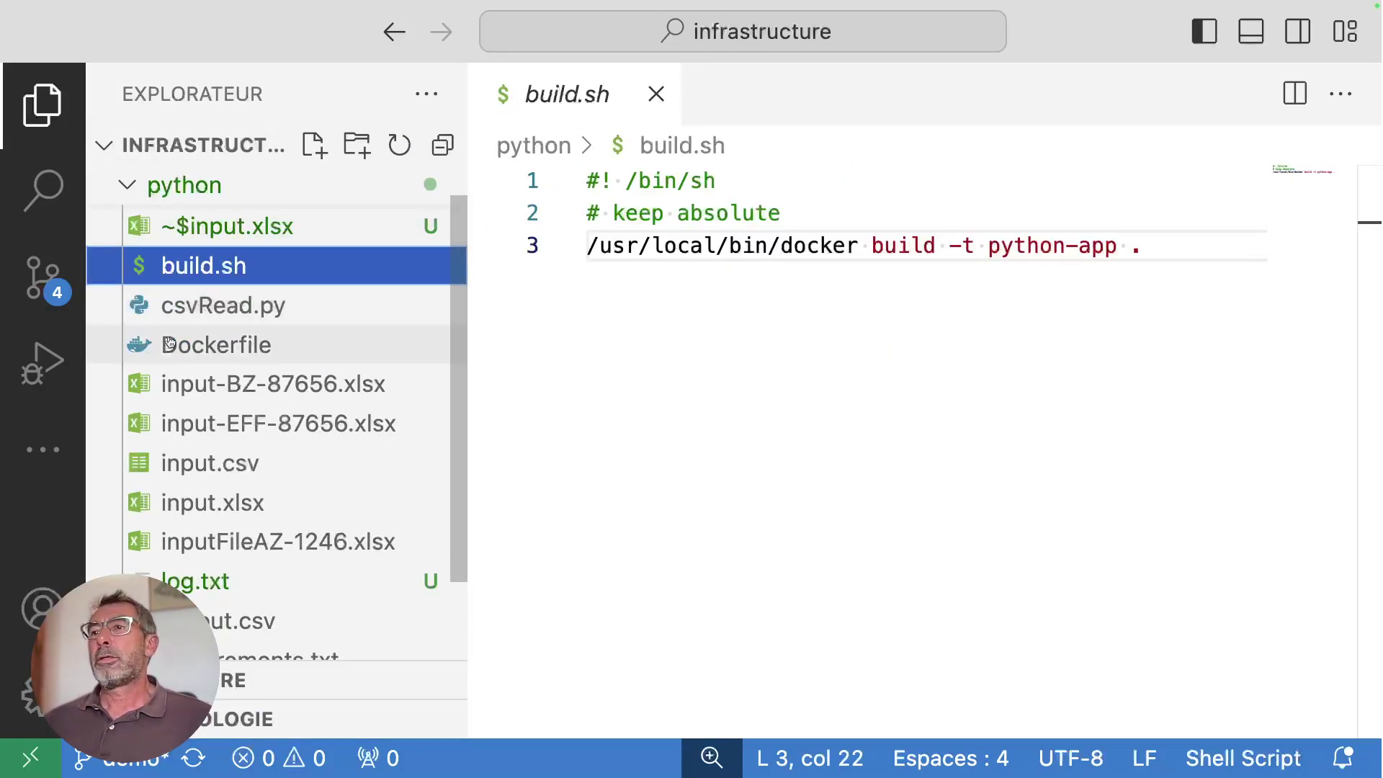
Open the Dockerfile, highlight its WORKDIR, requirements.txt and CMD entries, and reopen csvRead.py.
left_click(138, 344)
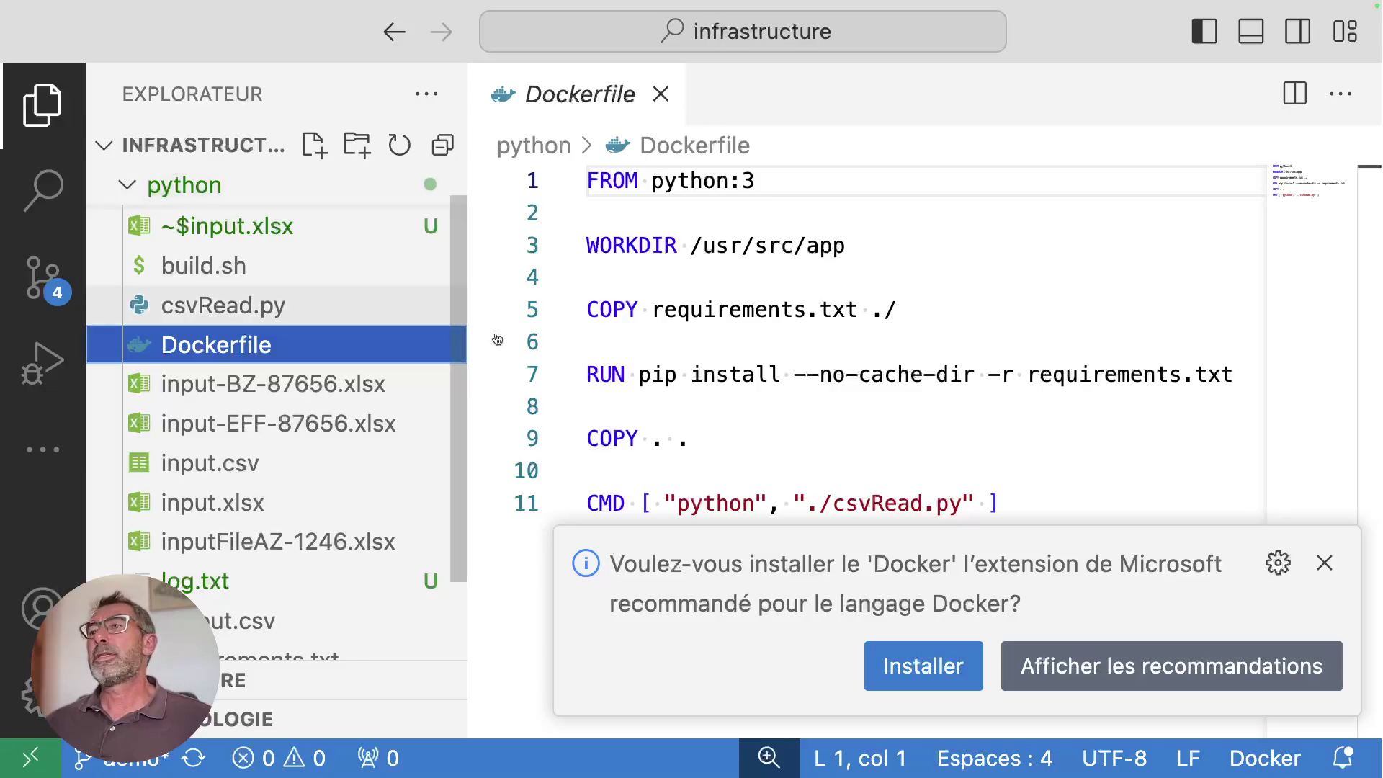
left_click(1323, 562)
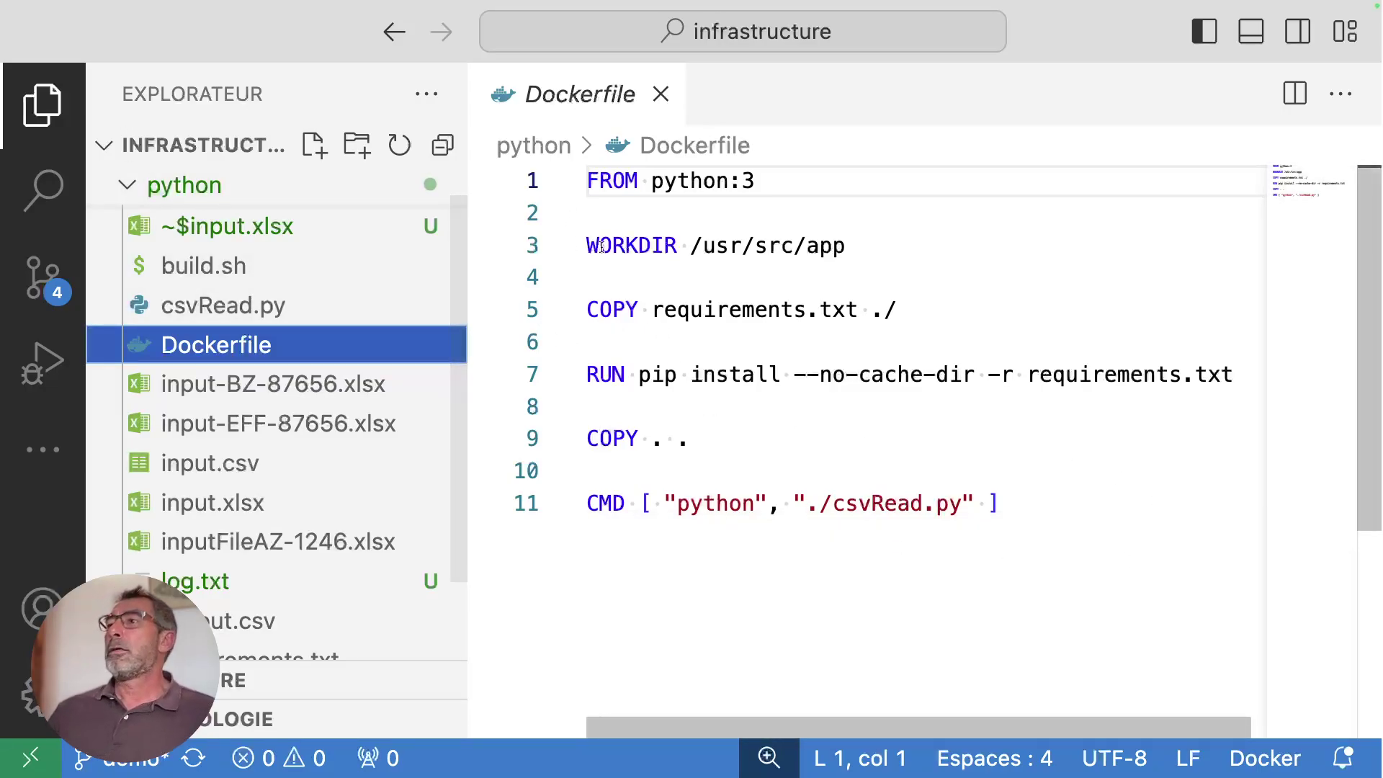
left_click_drag(584, 253, 943, 260)
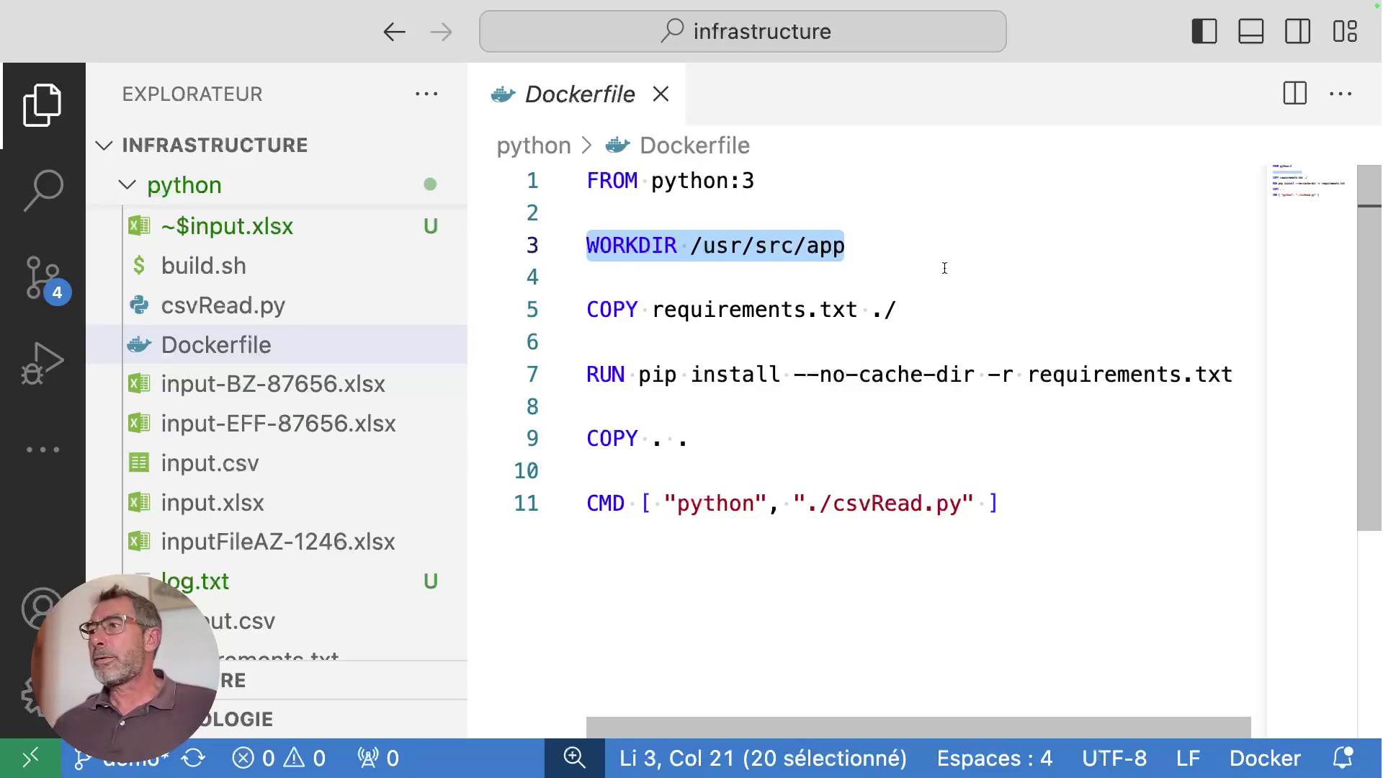
left_click_drag(652, 310, 872, 302)
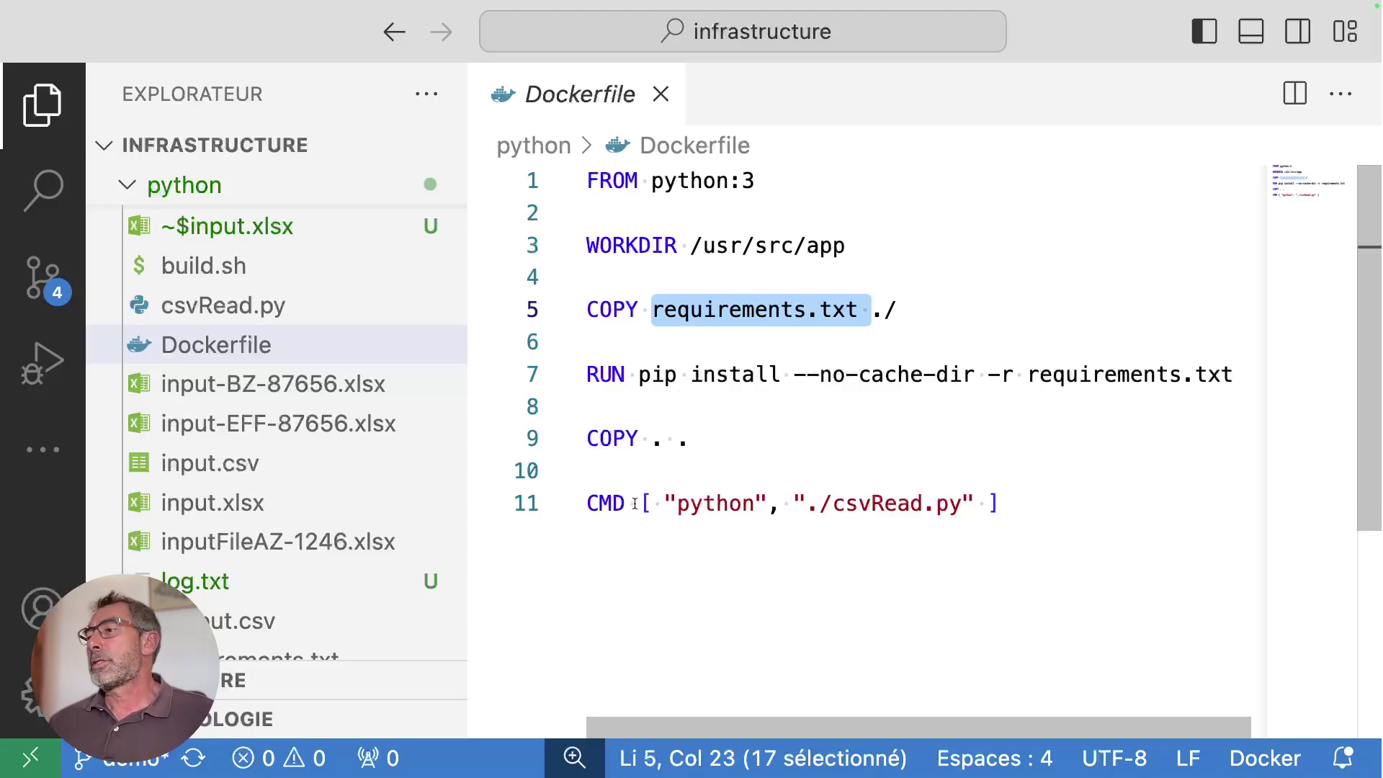
left_click_drag(637, 504, 1096, 537)
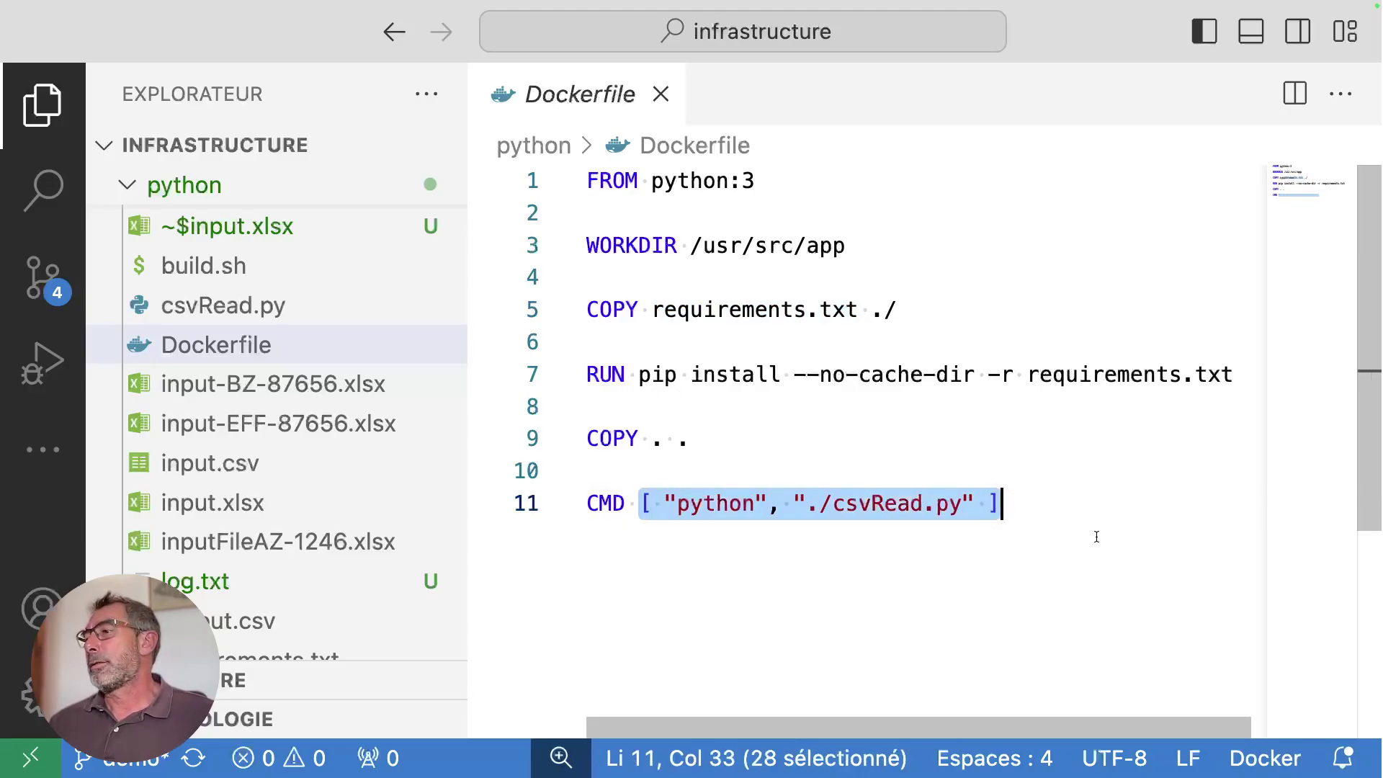
left_click(191, 303)
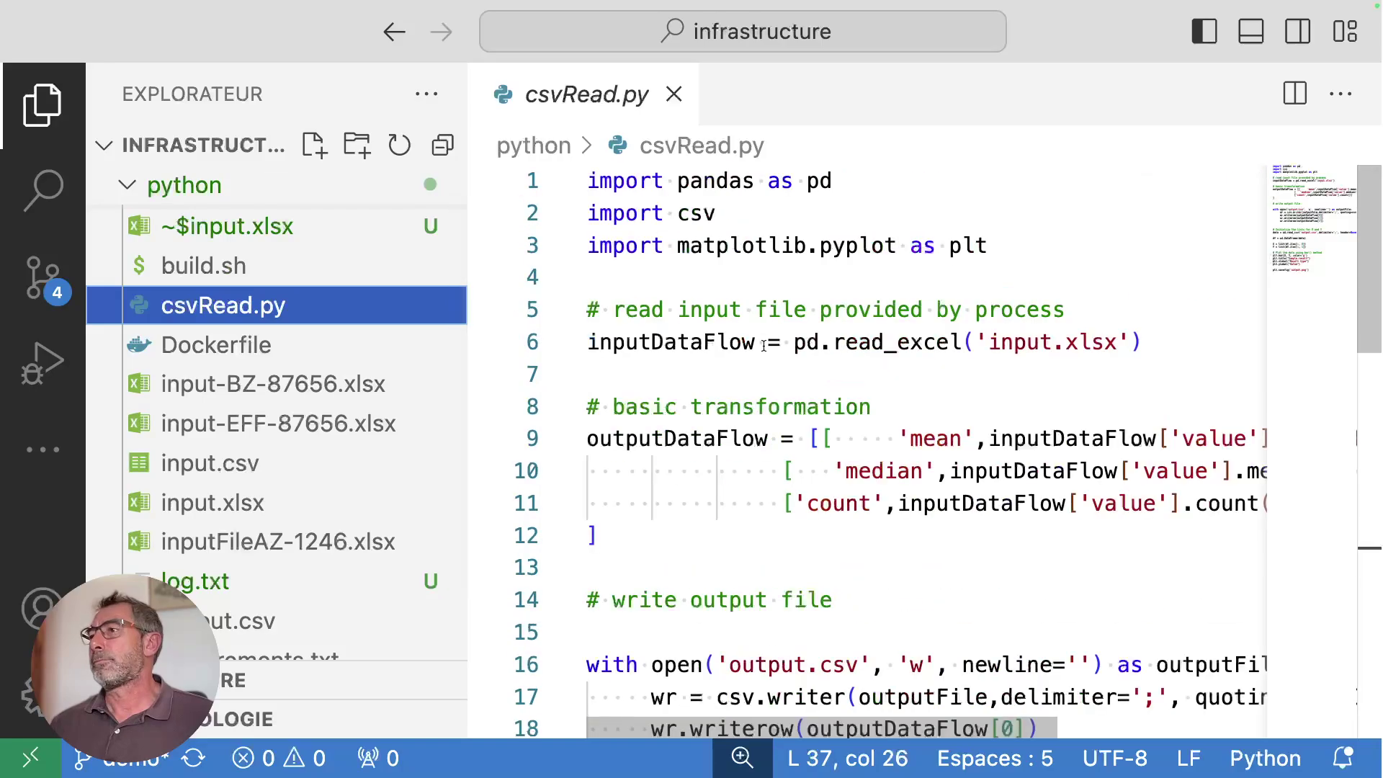
In Bonita Studio, run the DemoPython process and submit its start form with input.xlsx from the sampleData folder as Input Data.
left_click(34, 99)
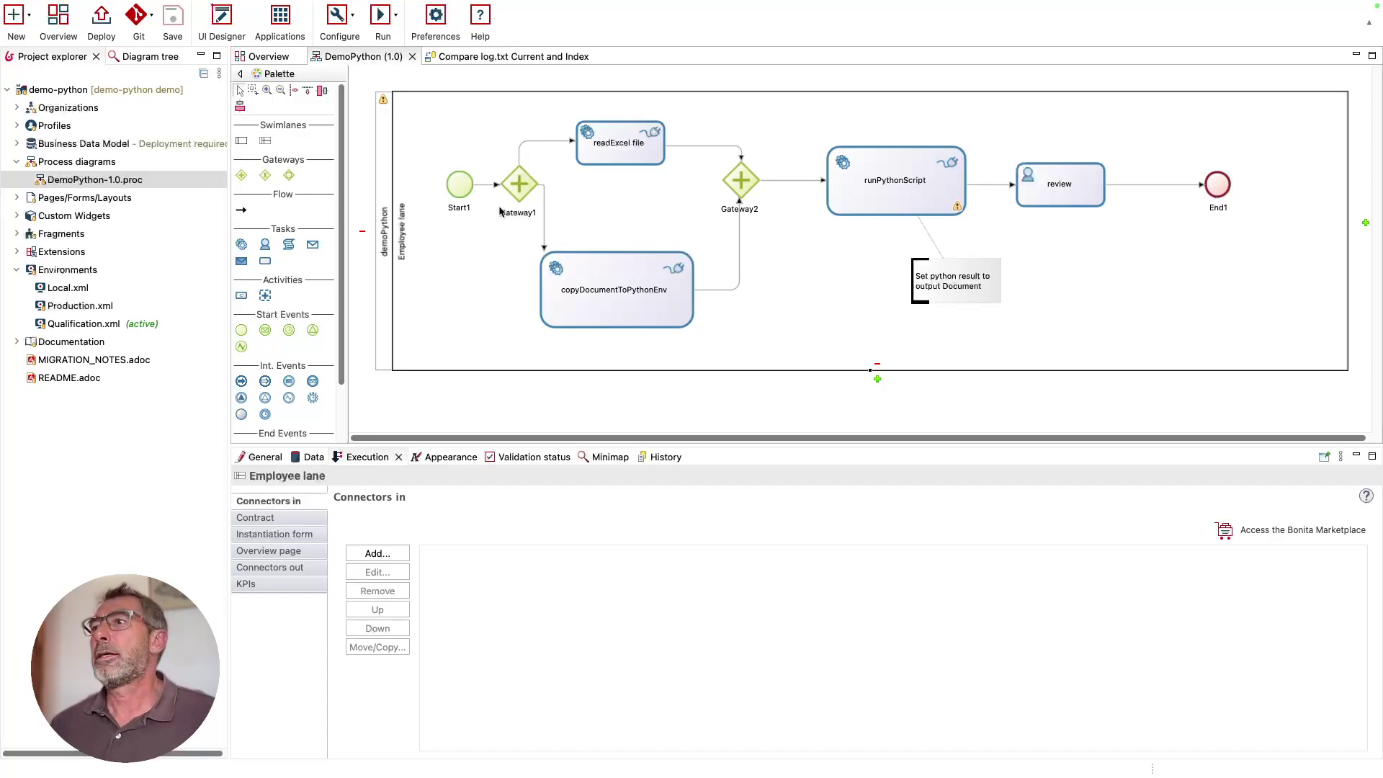
left_click(381, 15)
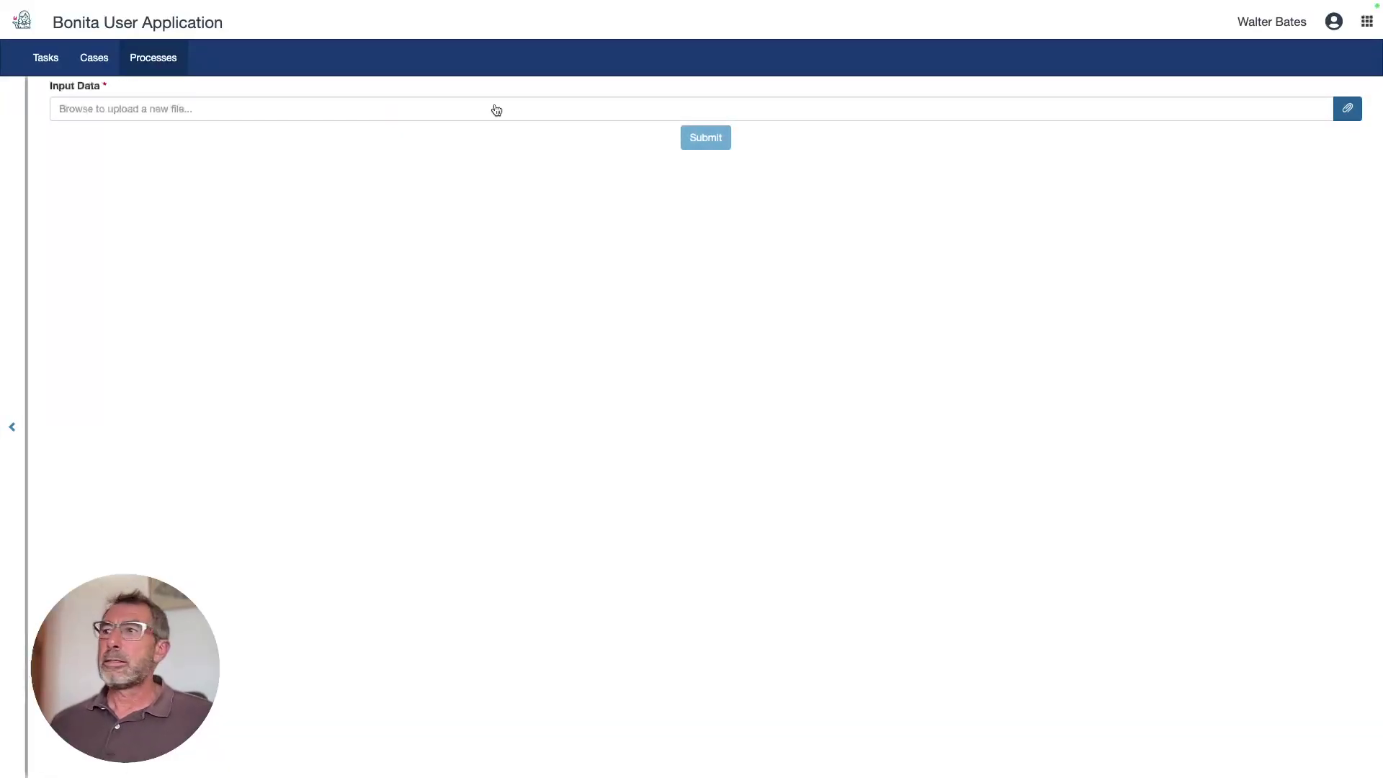
left_click(436, 112)
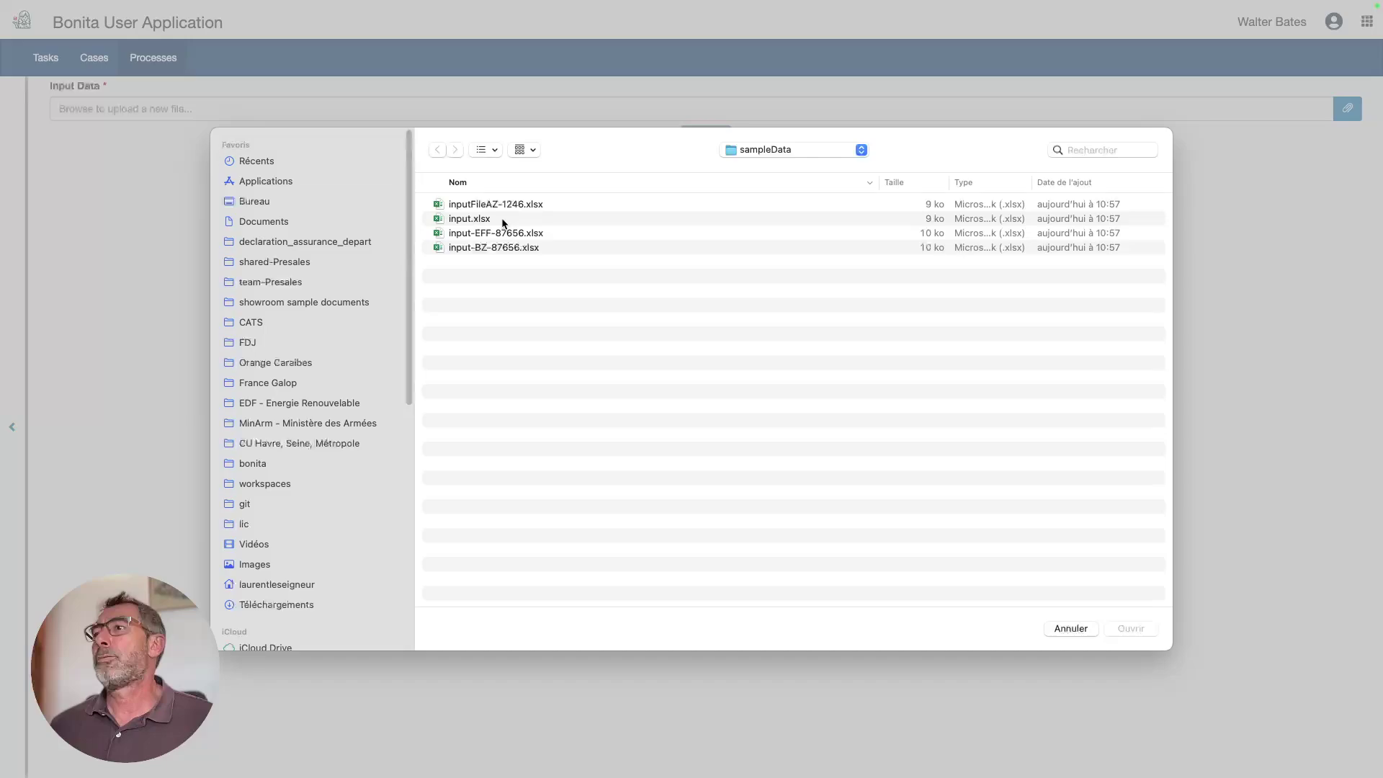
left_click(503, 220)
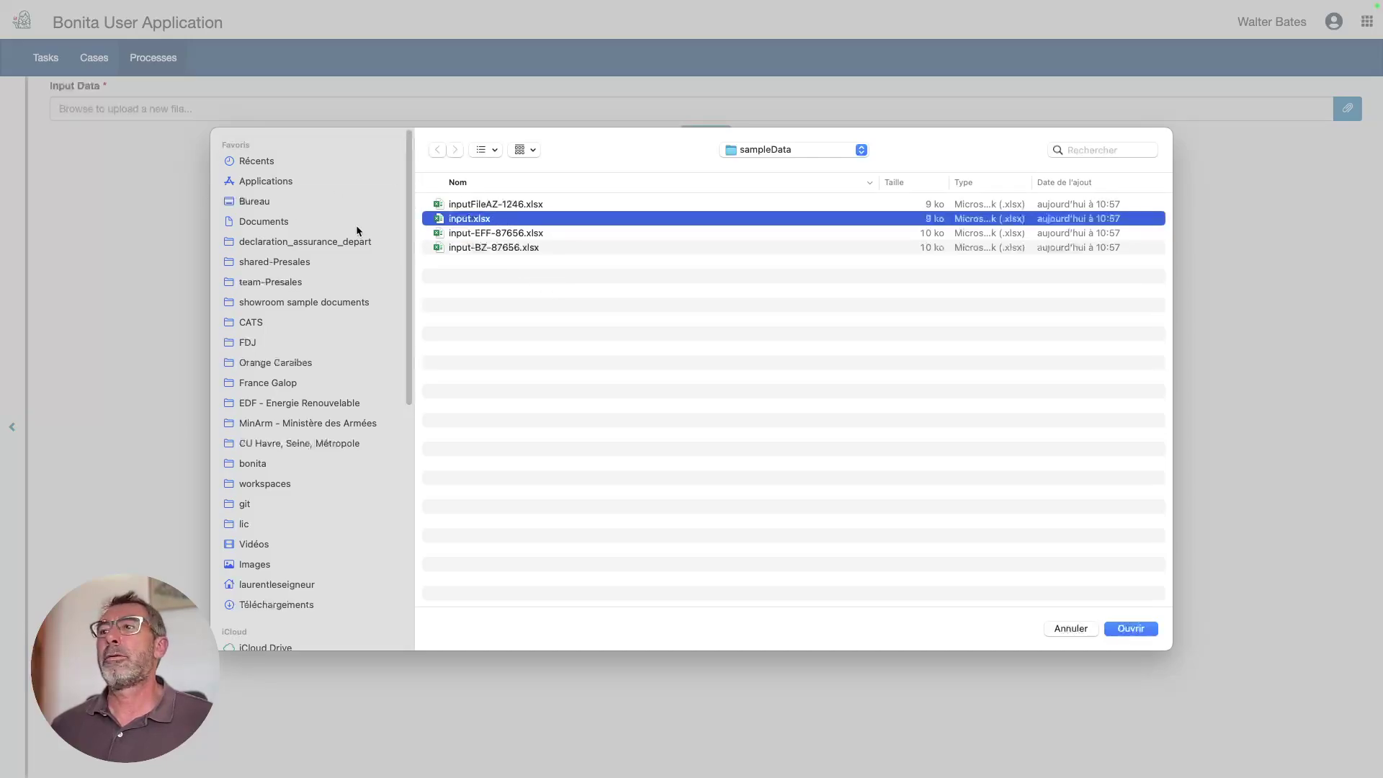
left_click(1132, 629)
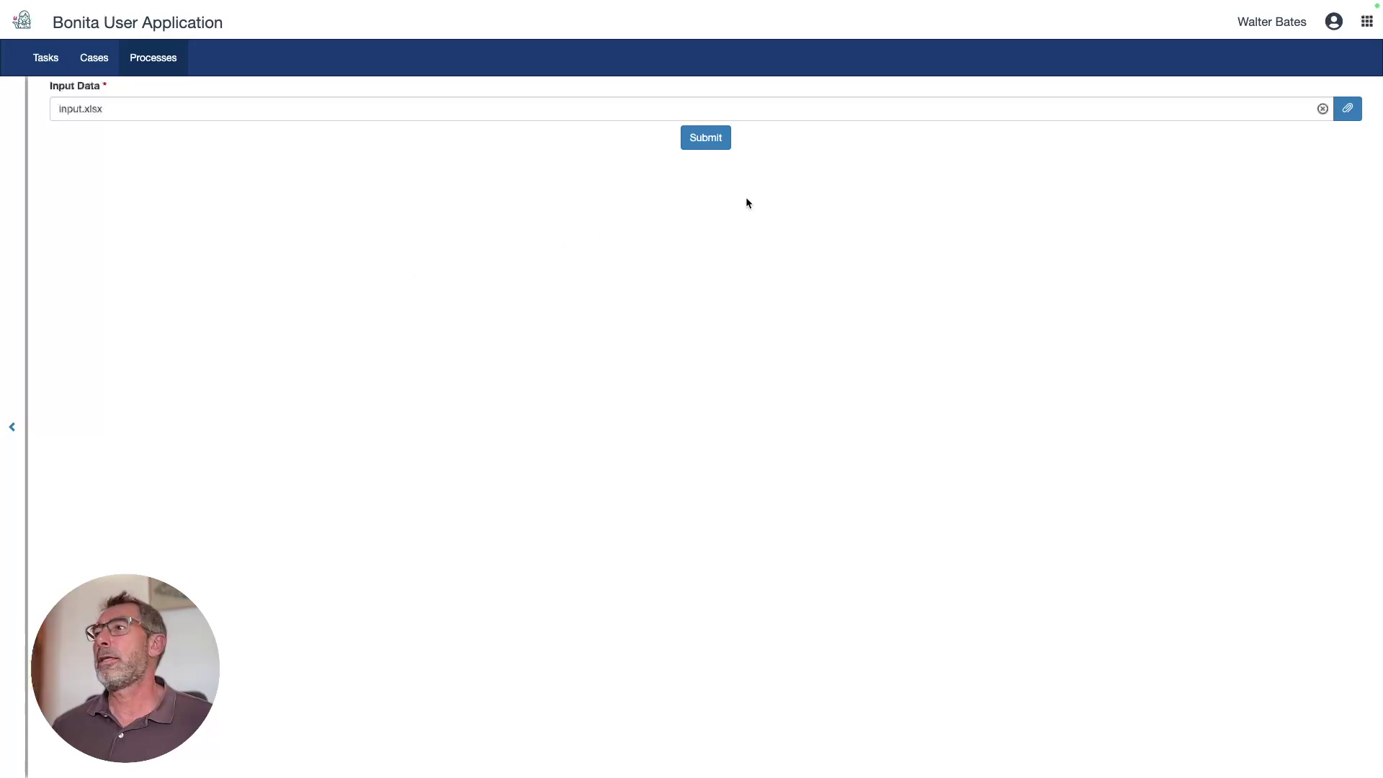
left_click(703, 137)
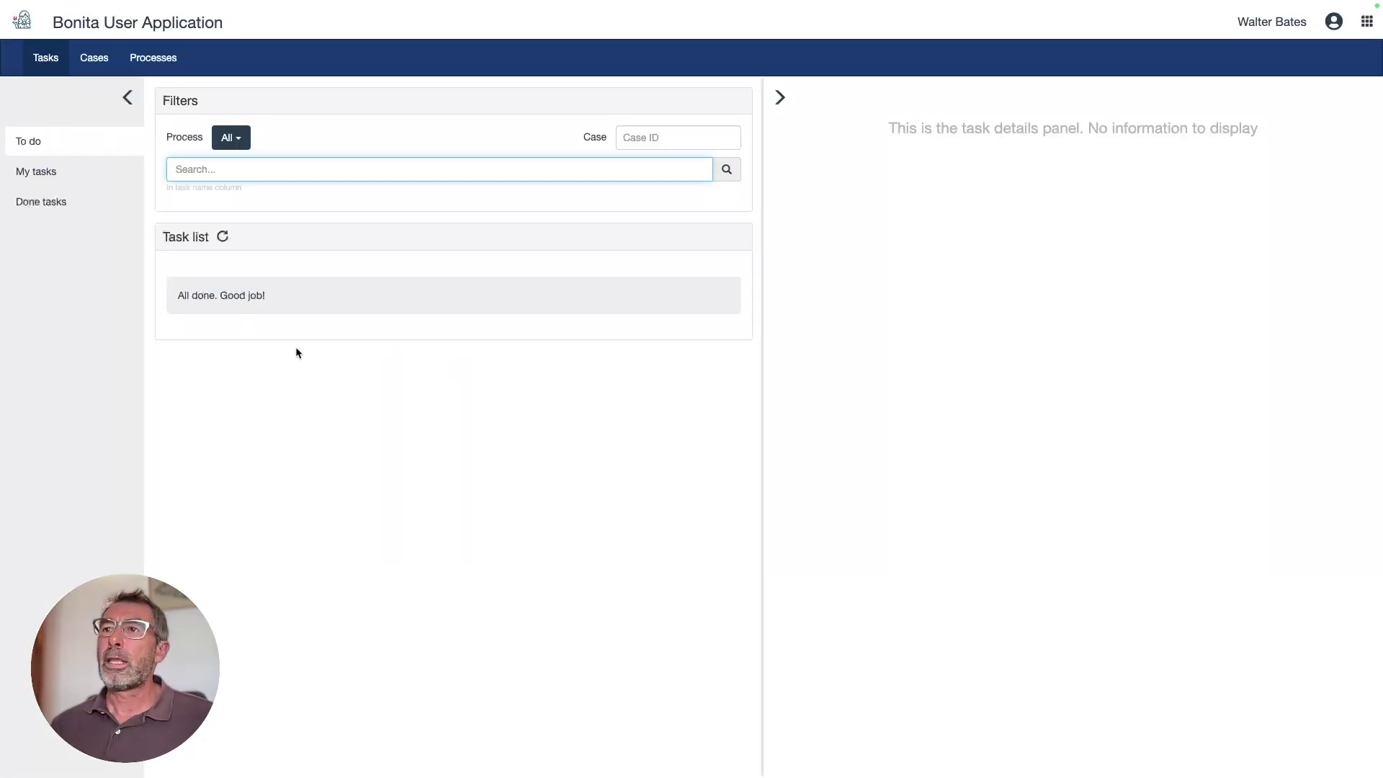
Refresh the task list and show the review task's form in an enlarged view to examine its input data and output chart.
left_click(224, 237)
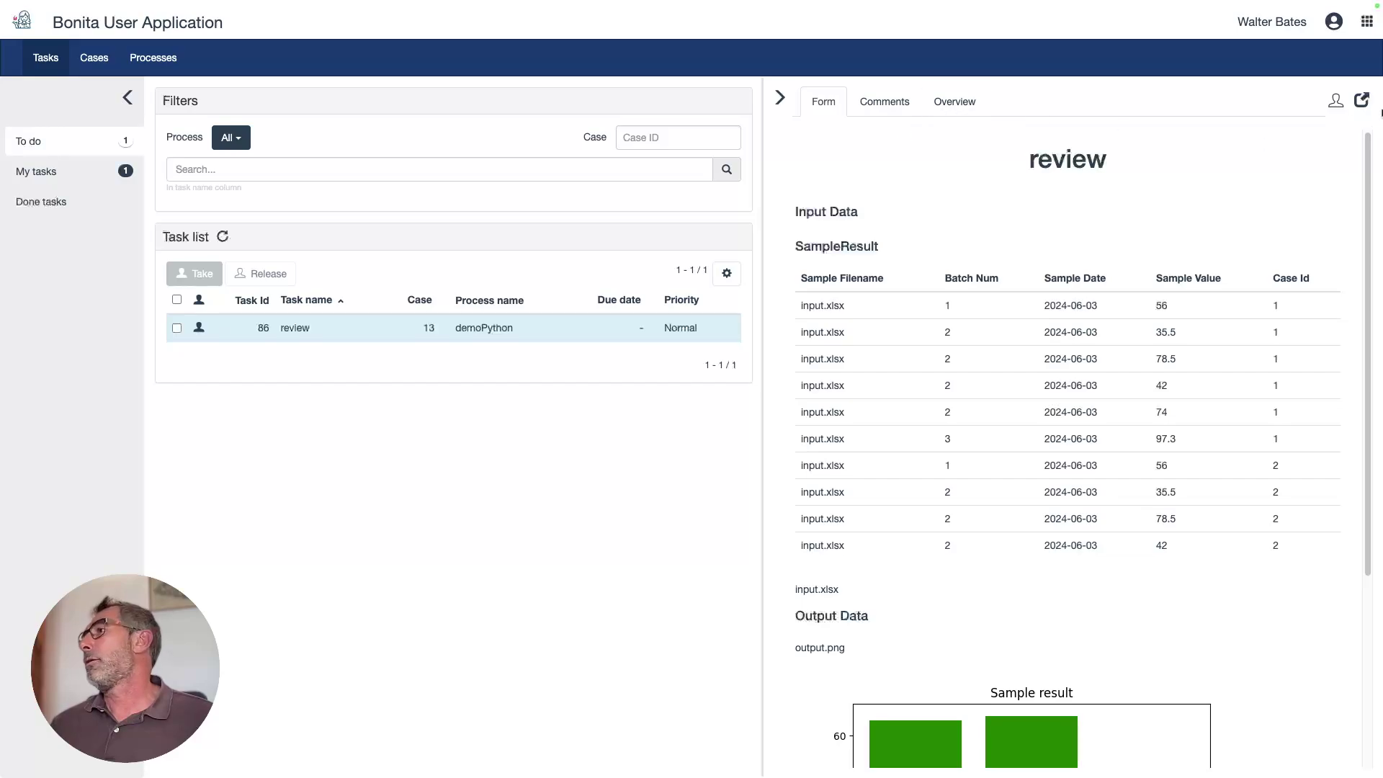
left_click(1359, 103)
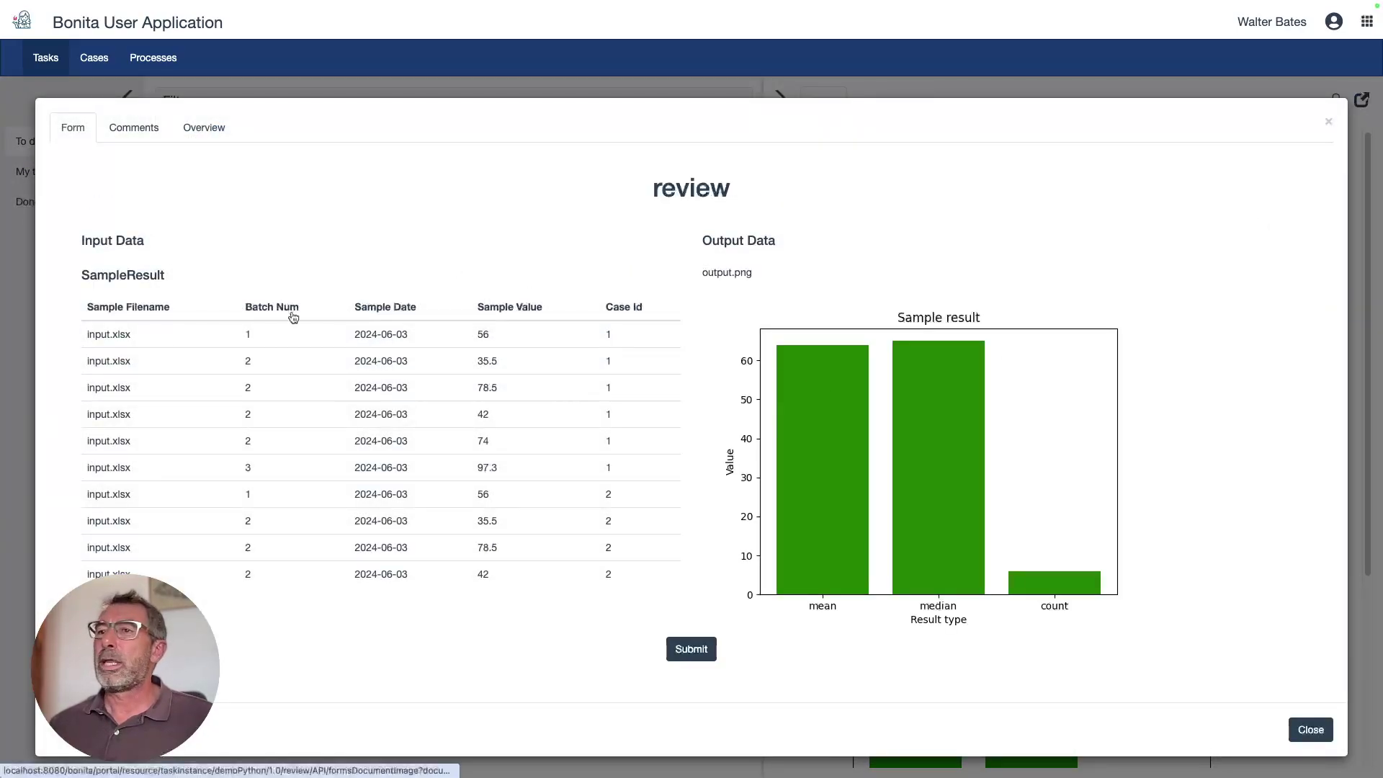